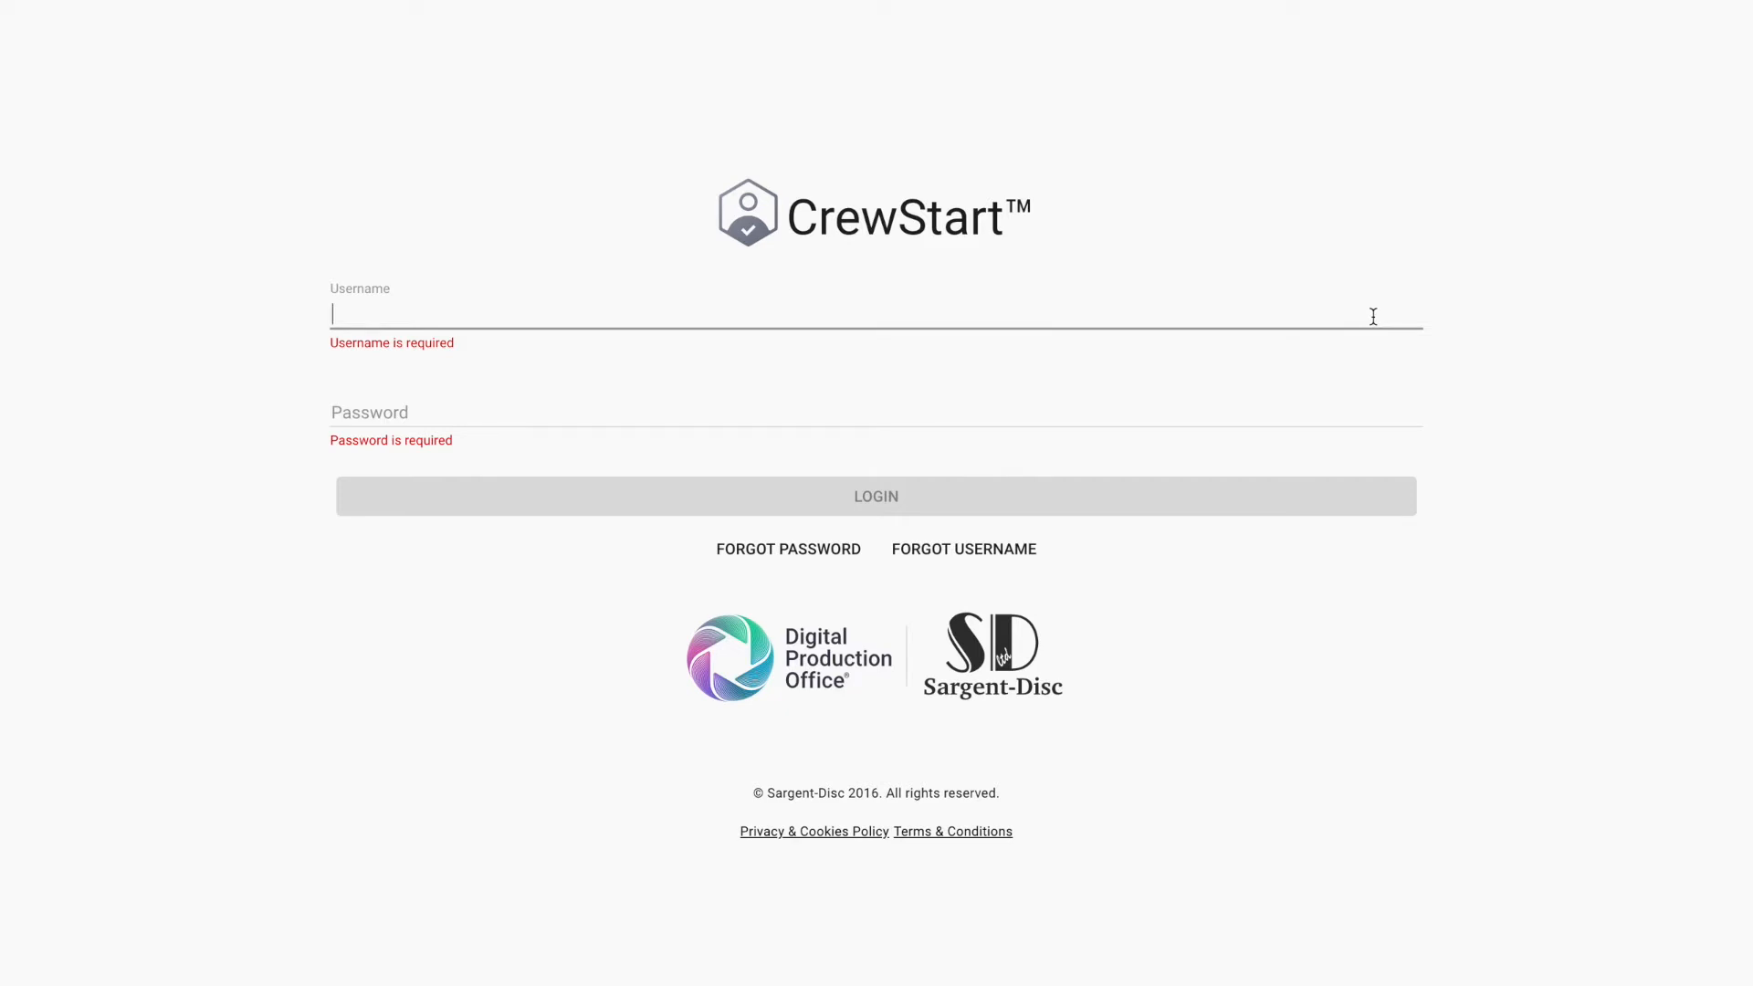
Log in to CrewStart with the account's username and password.
{"action": "type", "text": "sarahcrewstart"}
{"action": "key", "text": "Tab"}
{"action": "type", "text": "••••••••••"}
{"action": "key", "text": "Return"}
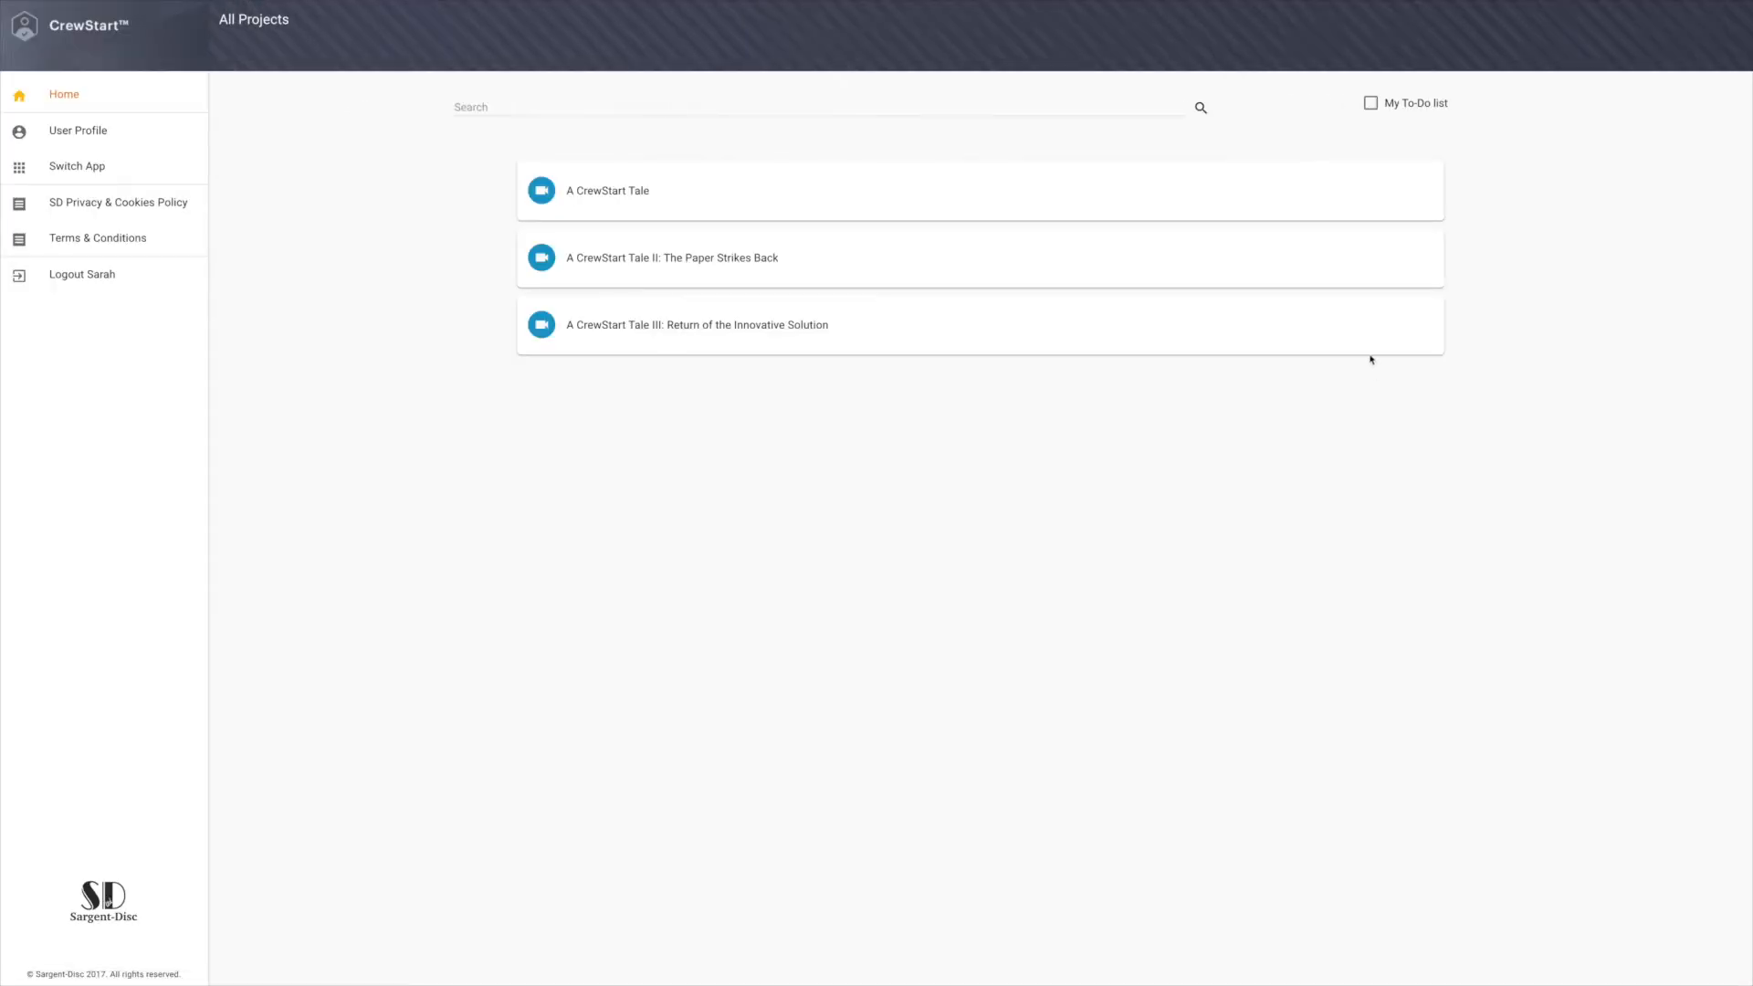
Open the time reports of the project "A CrewStart Tale II: The Paper Strikes Back".
{"action": "left_click", "coordinate": [1125, 249]}
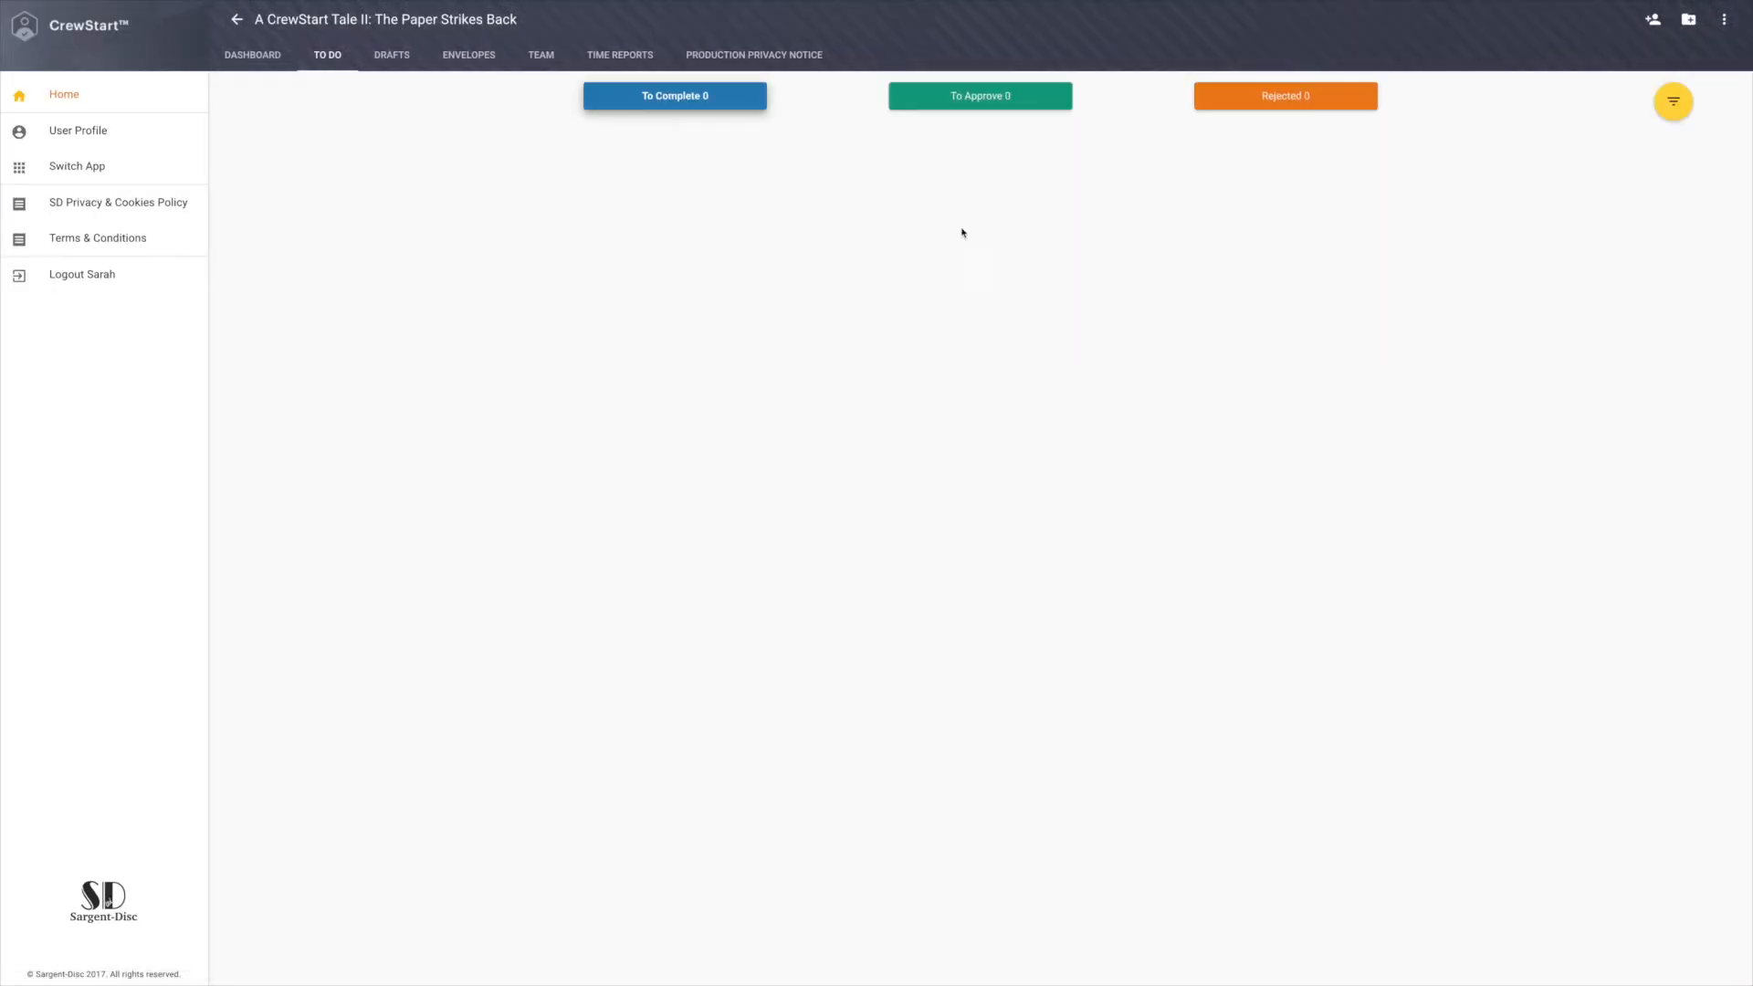
{"action": "left_click", "coordinate": [617, 56]}
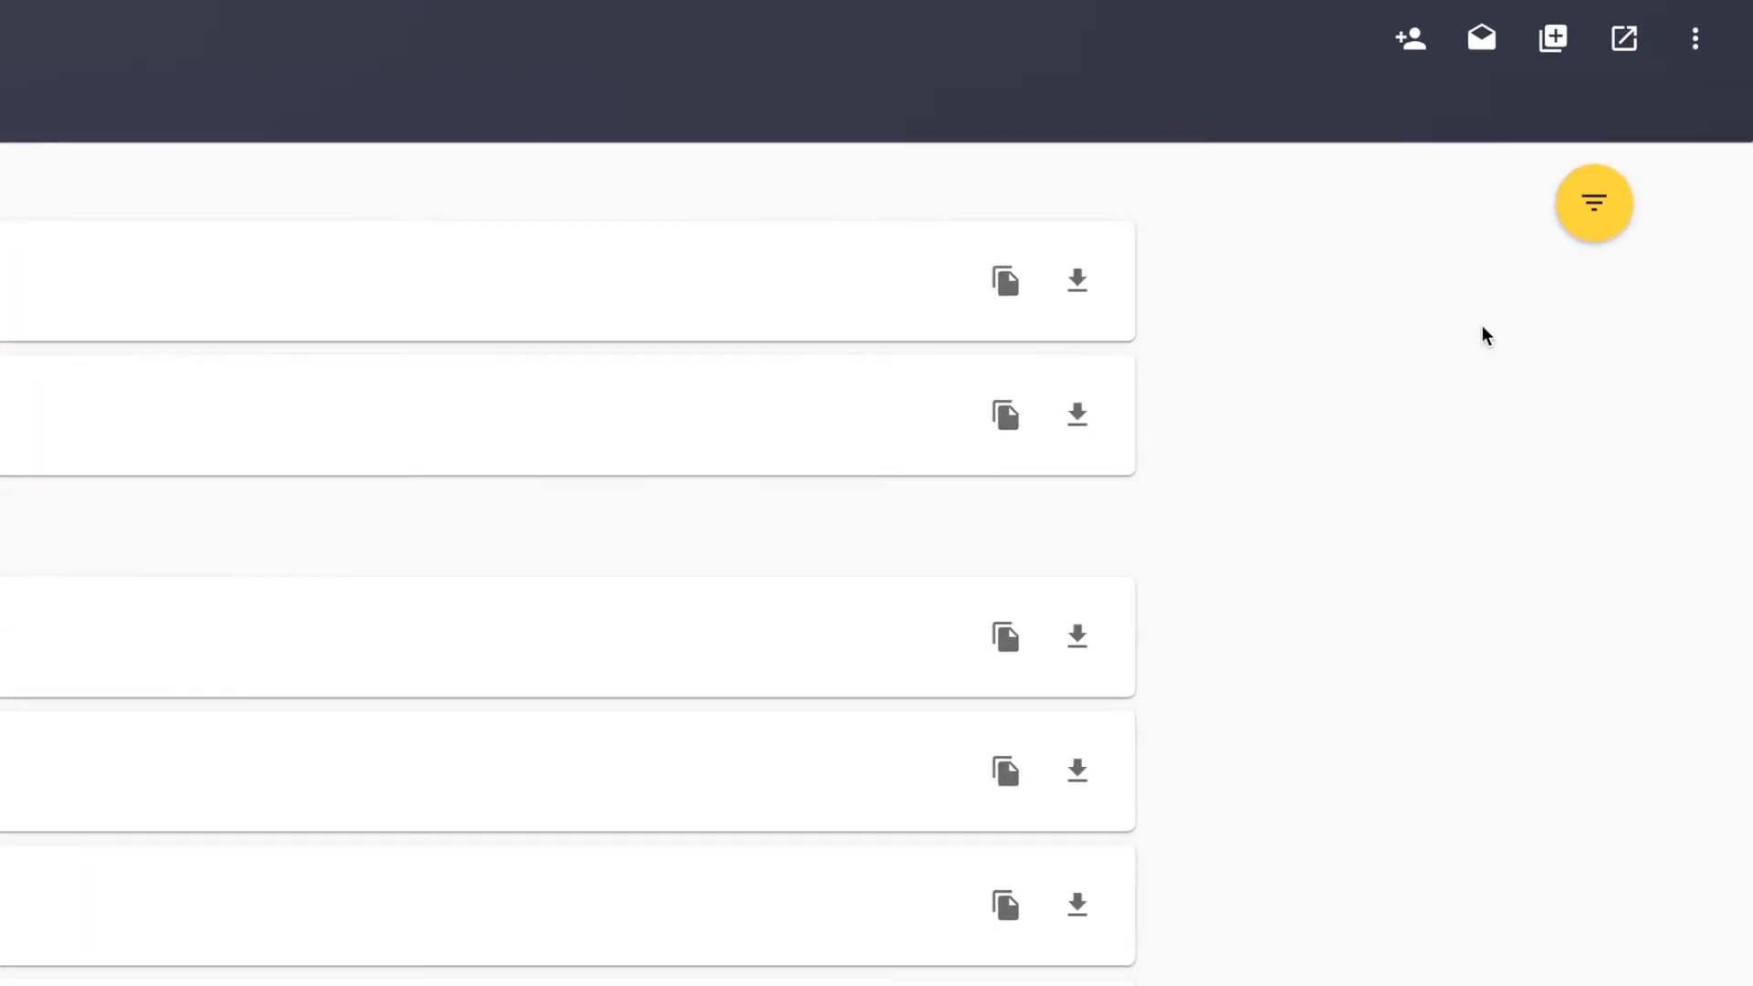
Examine the time report filter options by department, week and day, and look over the unapproved and approved reports.
{"action": "left_click", "coordinate": [1593, 231]}
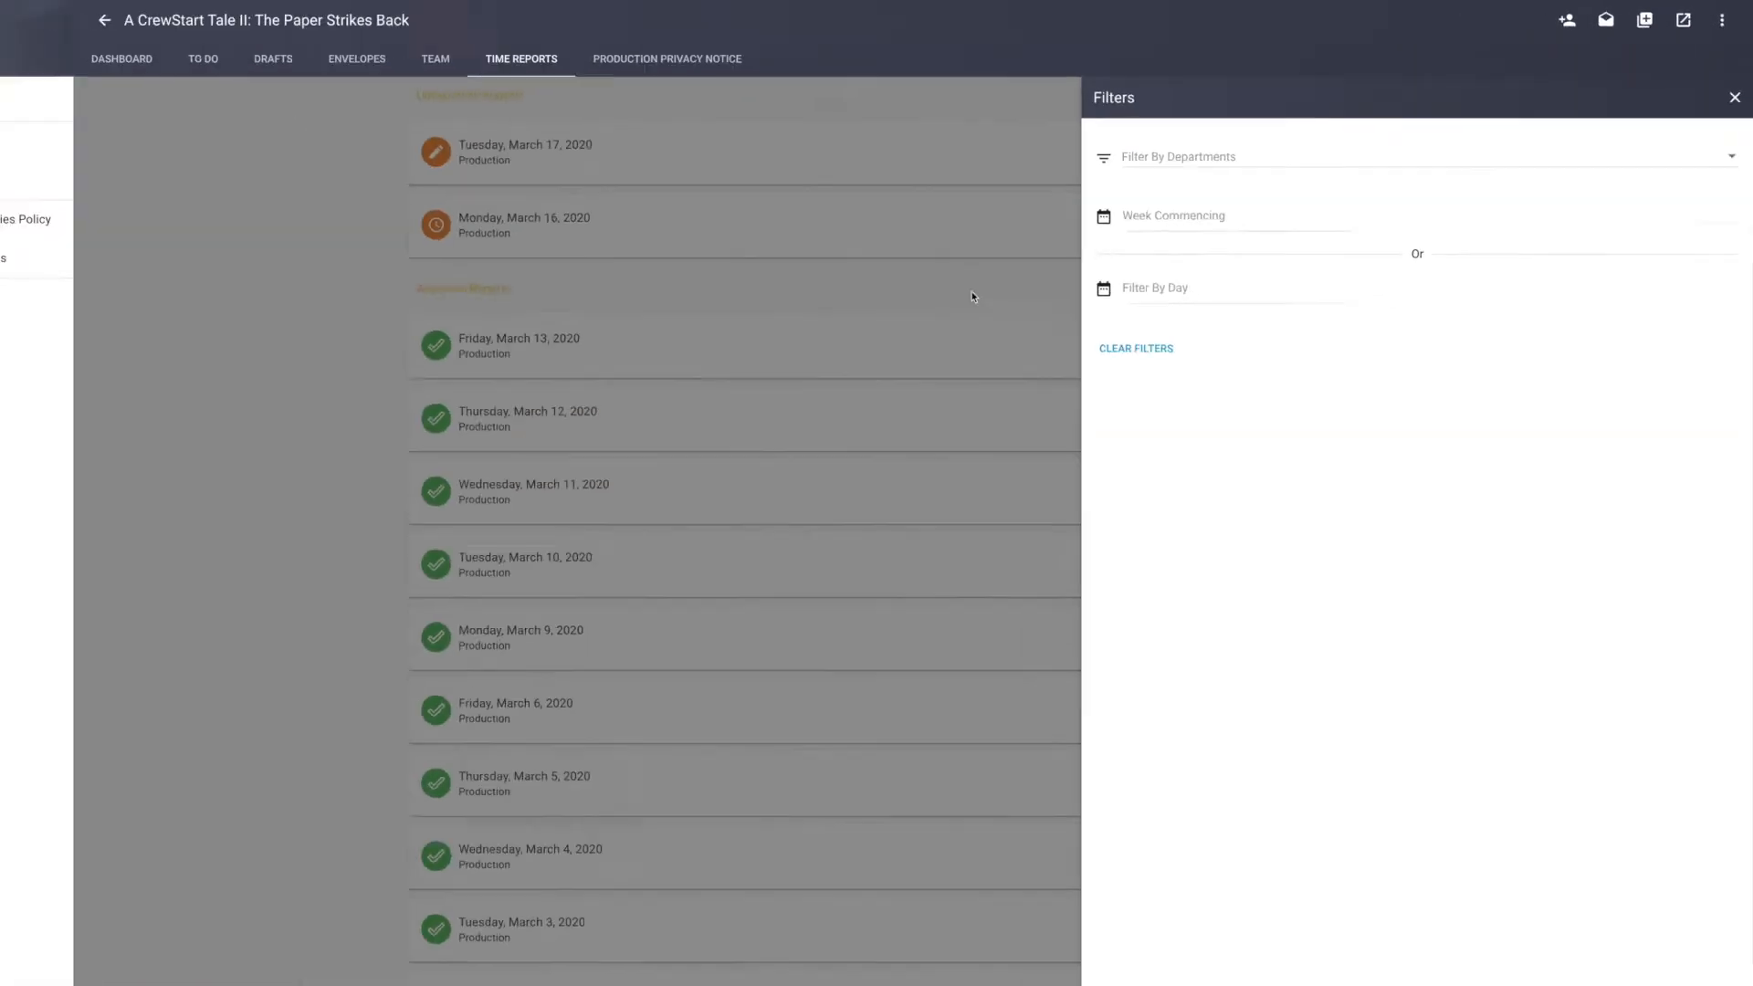
{"action": "left_click", "coordinate": [321, 544]}
{"action": "left_click", "coordinate": [765, 313]}
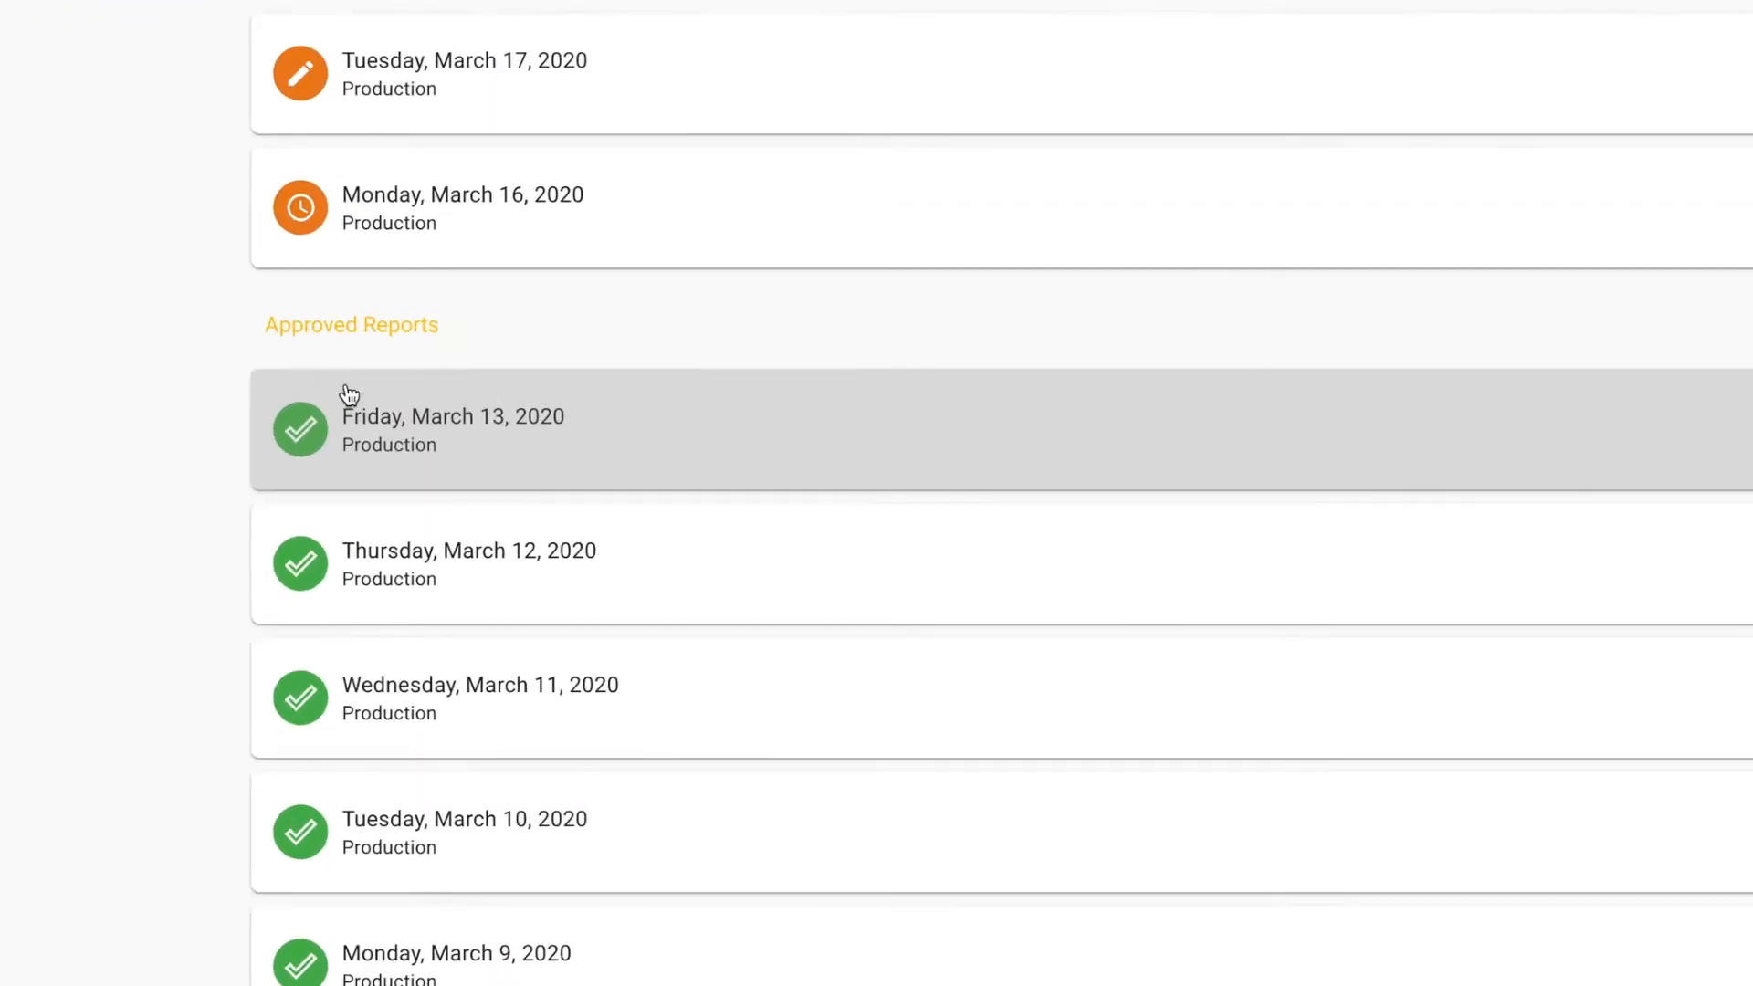
{"action": "scroll", "coordinate": [365, 440], "scroll_direction": "up", "scroll_amount": 2}
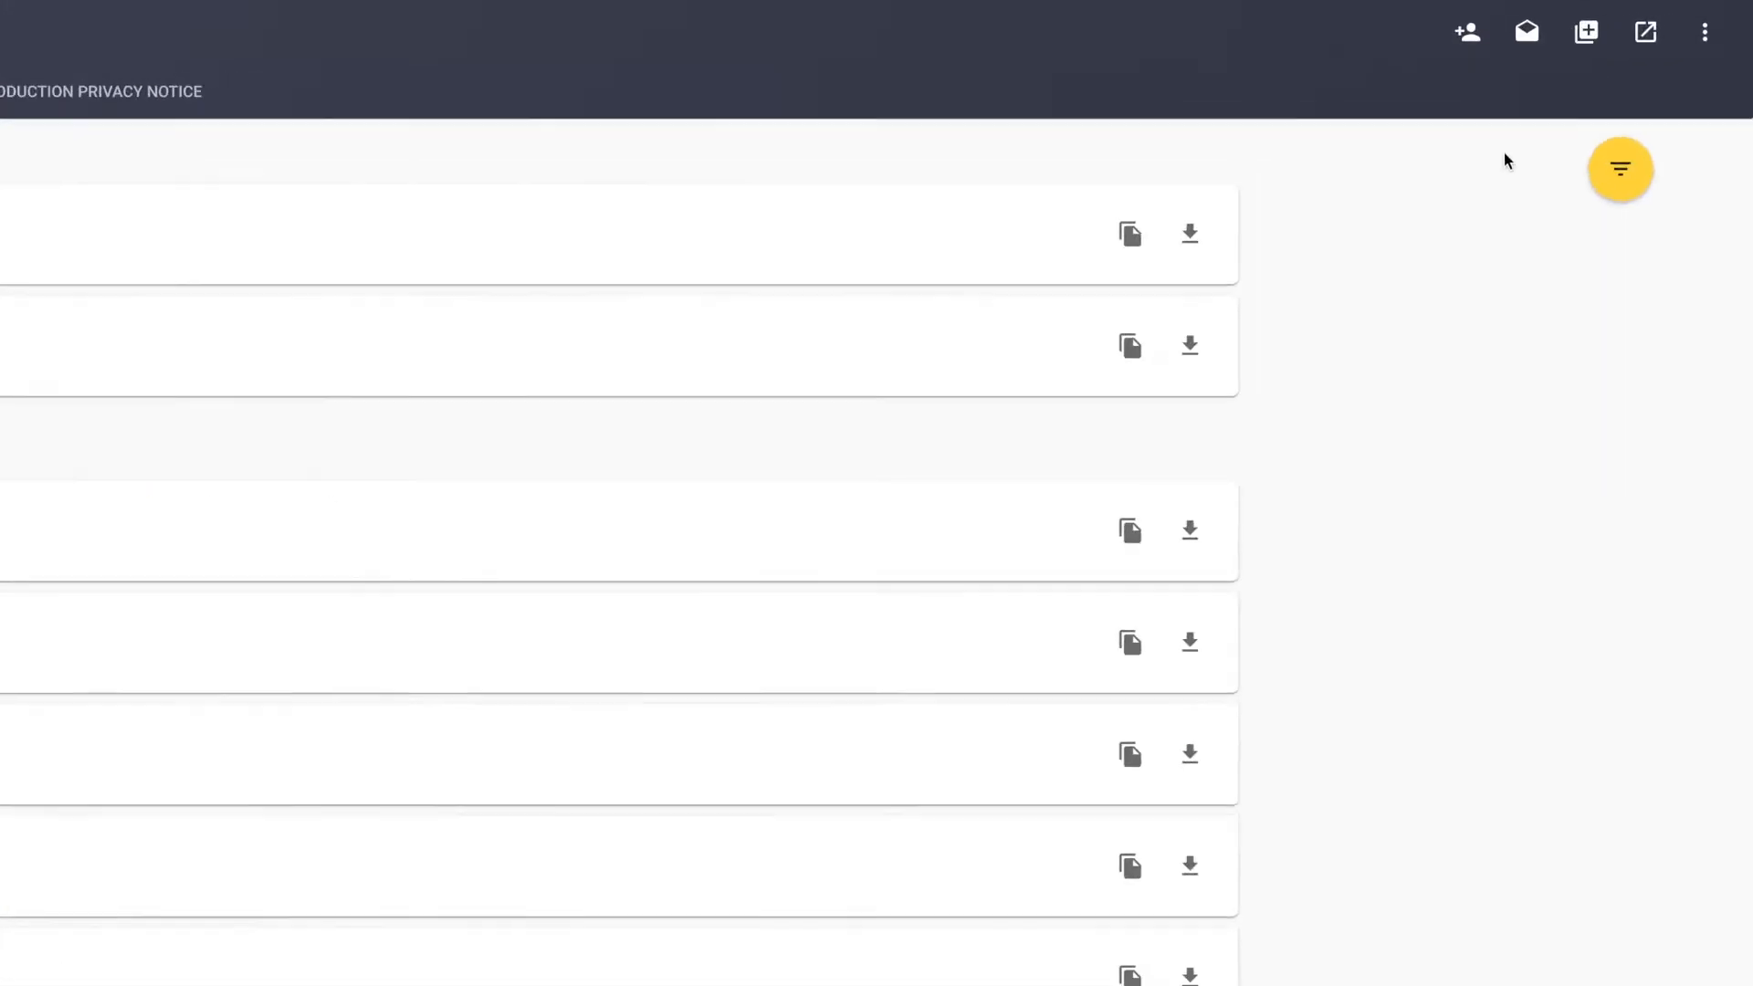
Start batch-creating draft timesheets for the Production department with week commencing 09/03/2020.
{"action": "left_click", "coordinate": [1479, 44]}
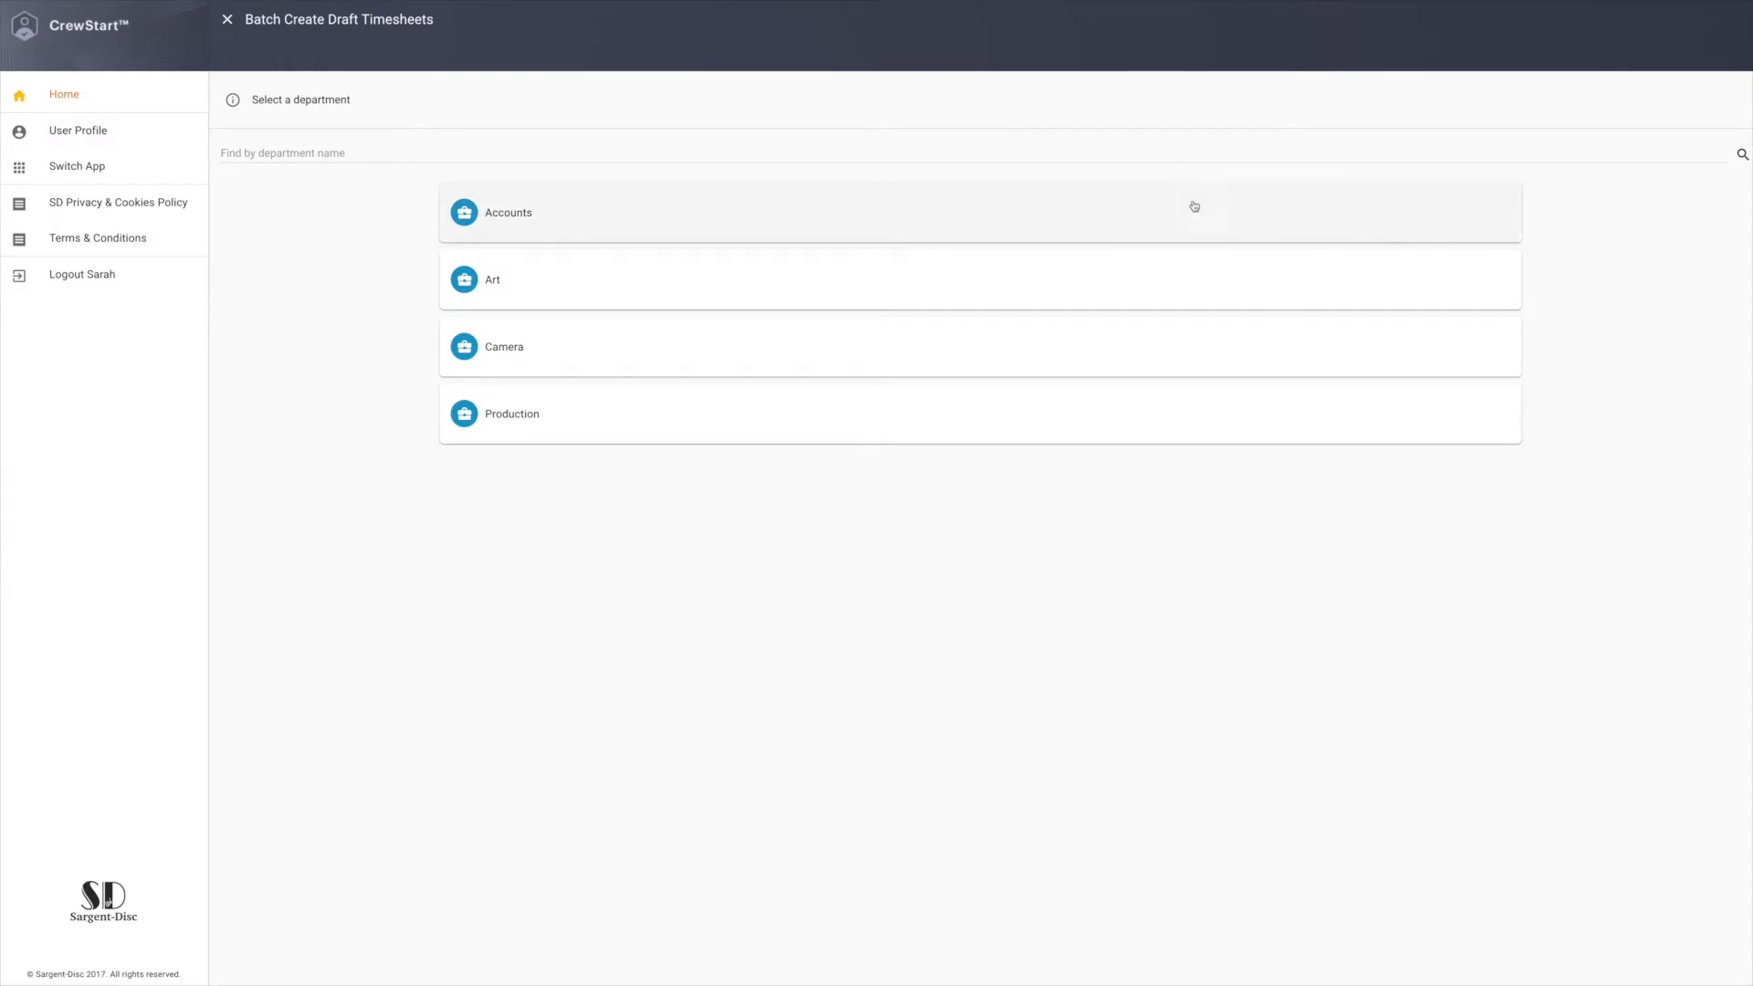
{"action": "left_click", "coordinate": [1178, 417]}
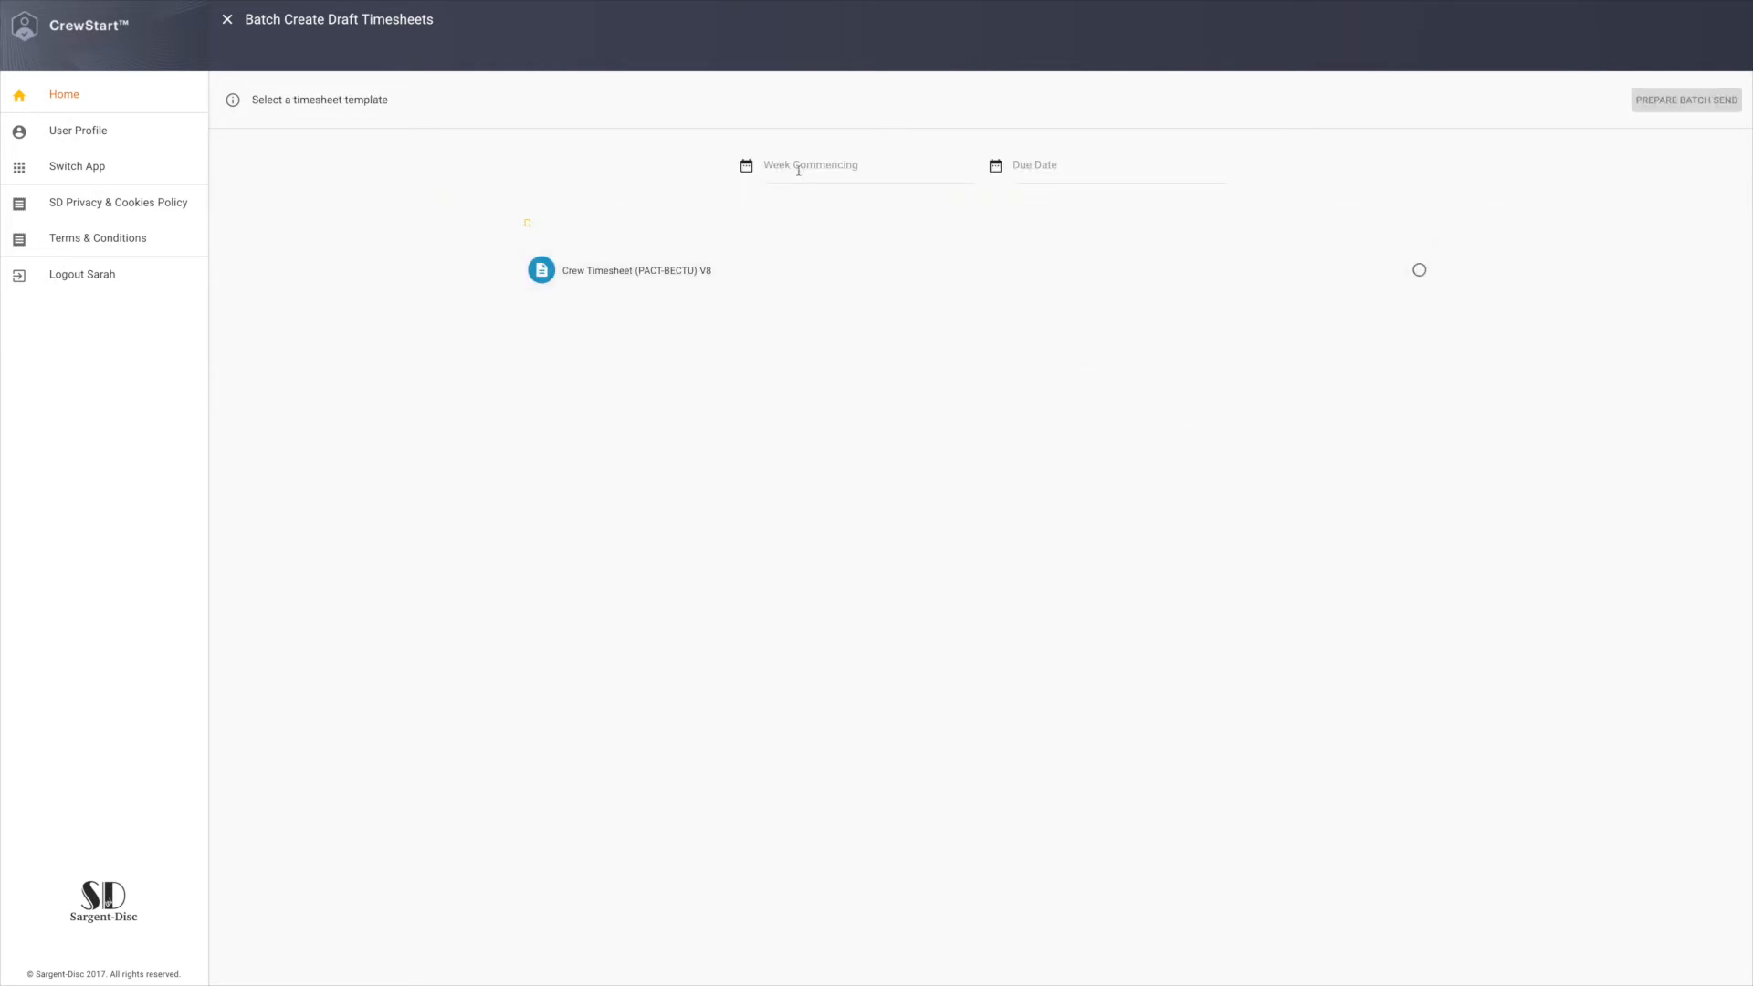
{"action": "left_click", "coordinate": [795, 168]}
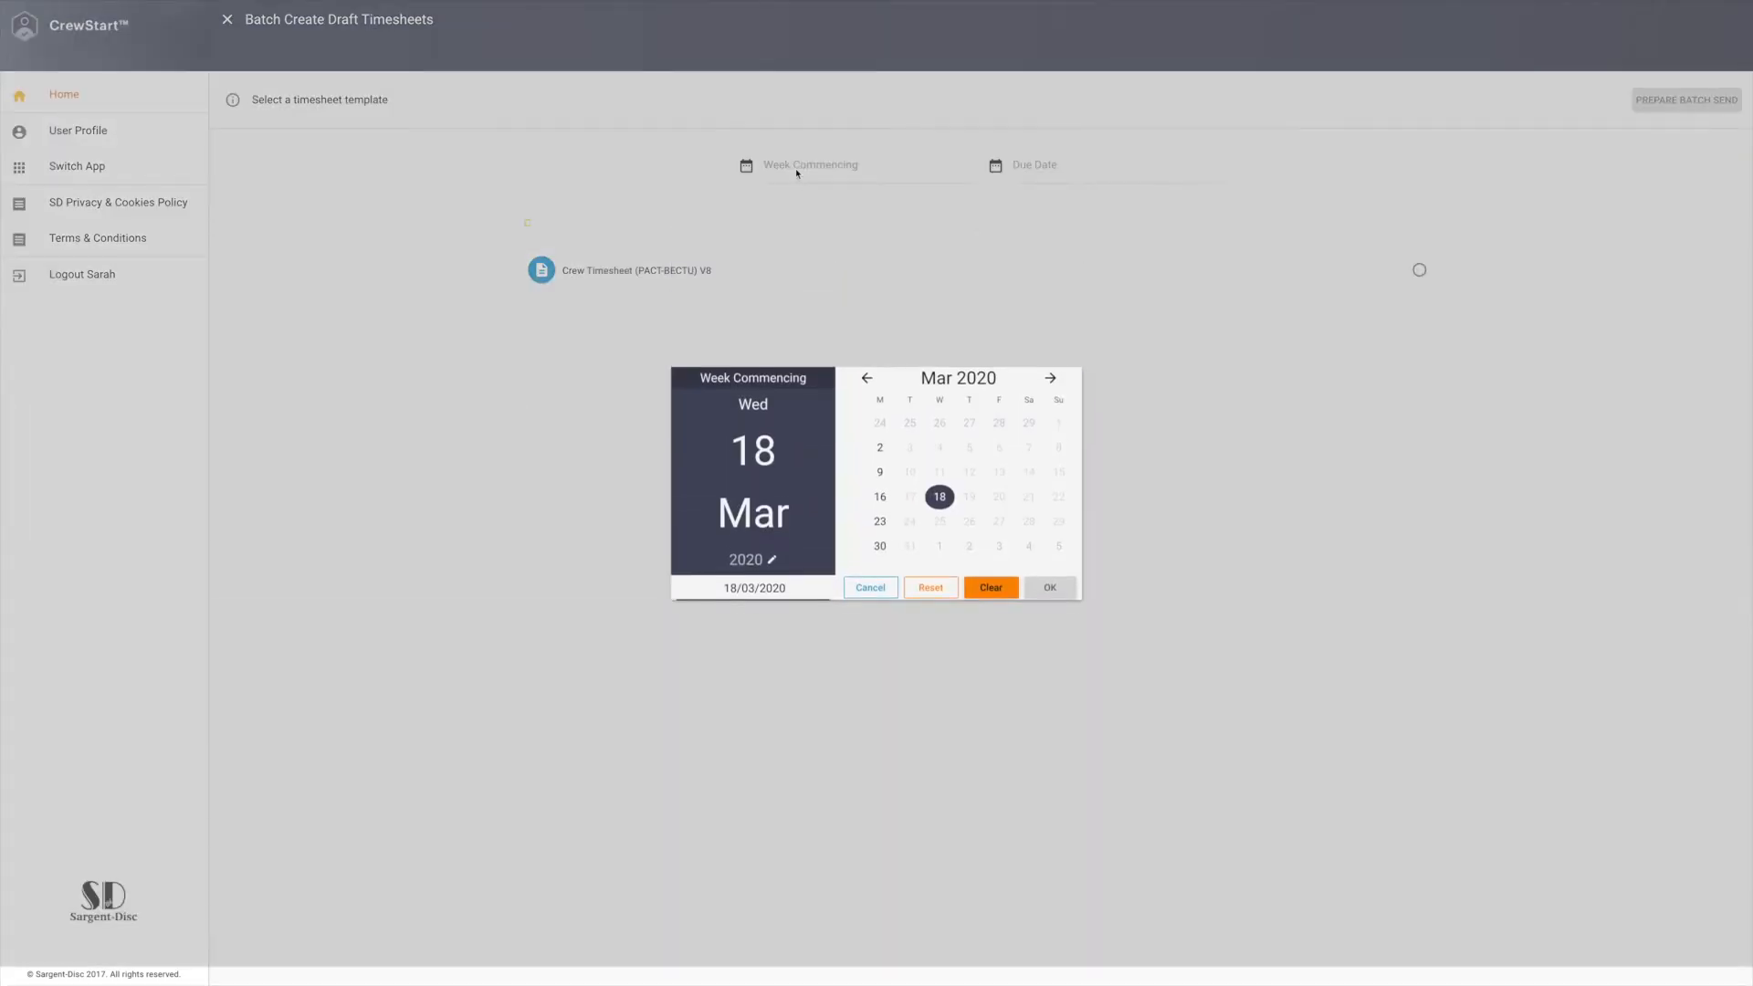
{"action": "left_click", "coordinate": [892, 472]}
{"action": "left_click", "coordinate": [1222, 700]}
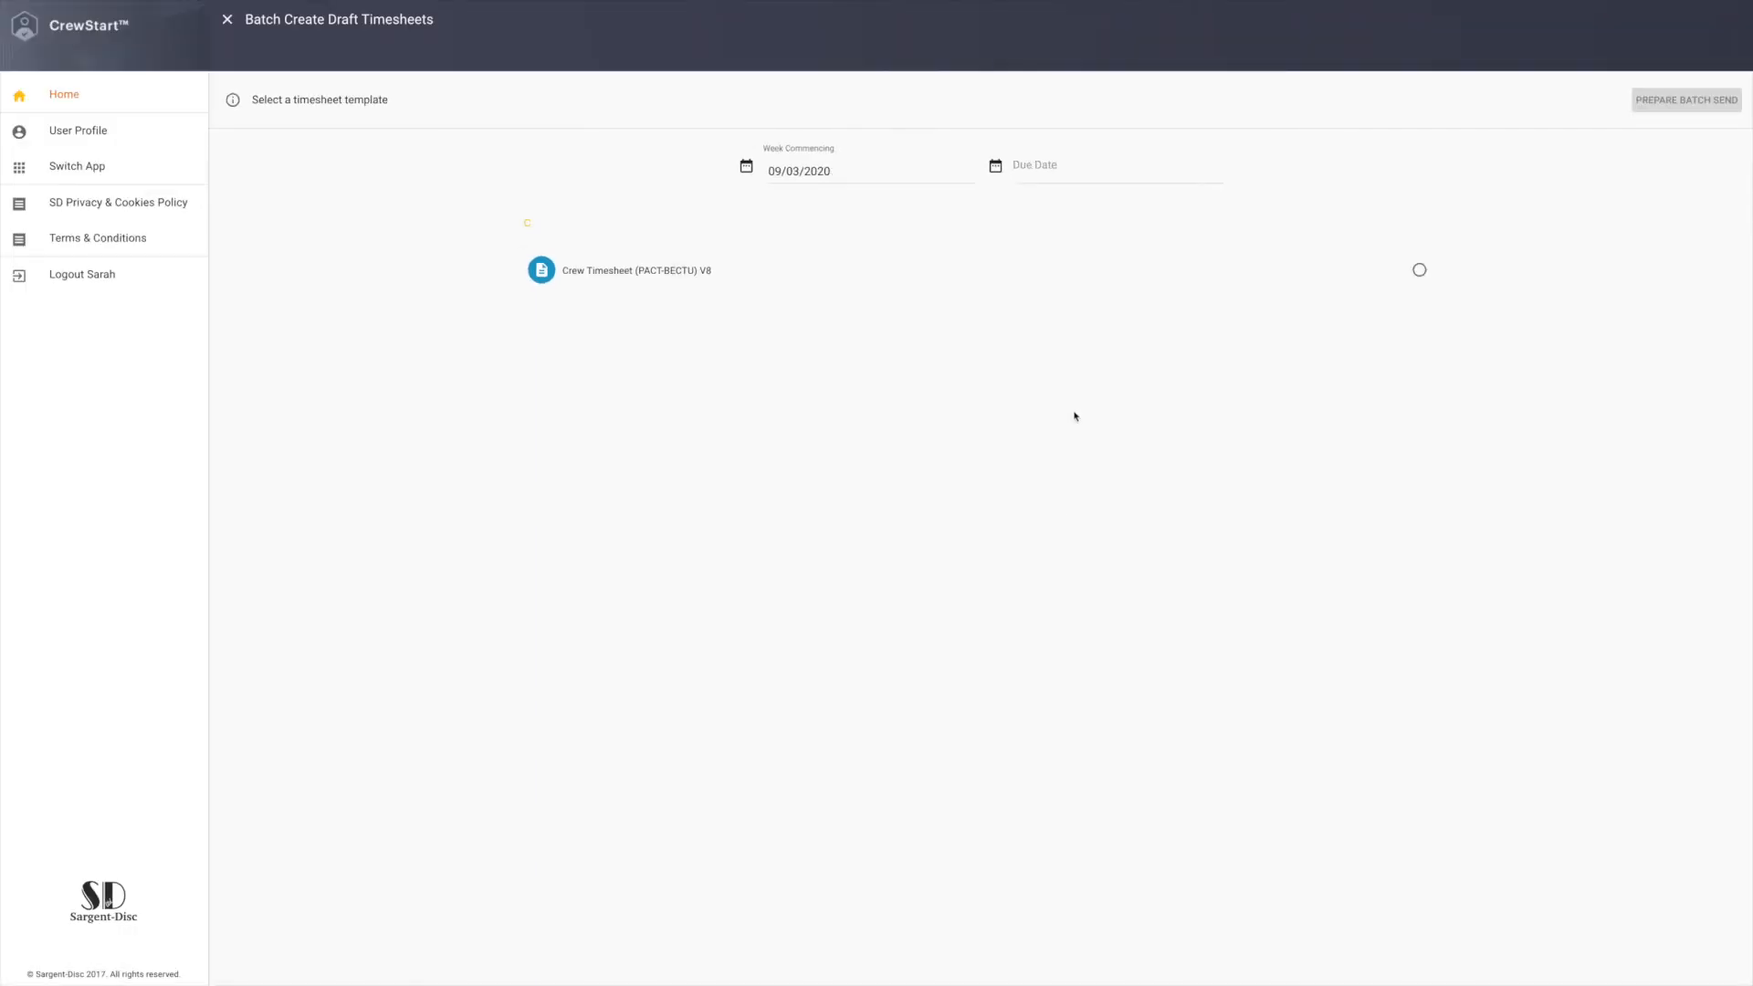
Set the due date to 16/03/2020 and prepare the batch from the template Crew Timesheet (PACT-BECTU) V8.
{"action": "left_click", "coordinate": [1049, 174]}
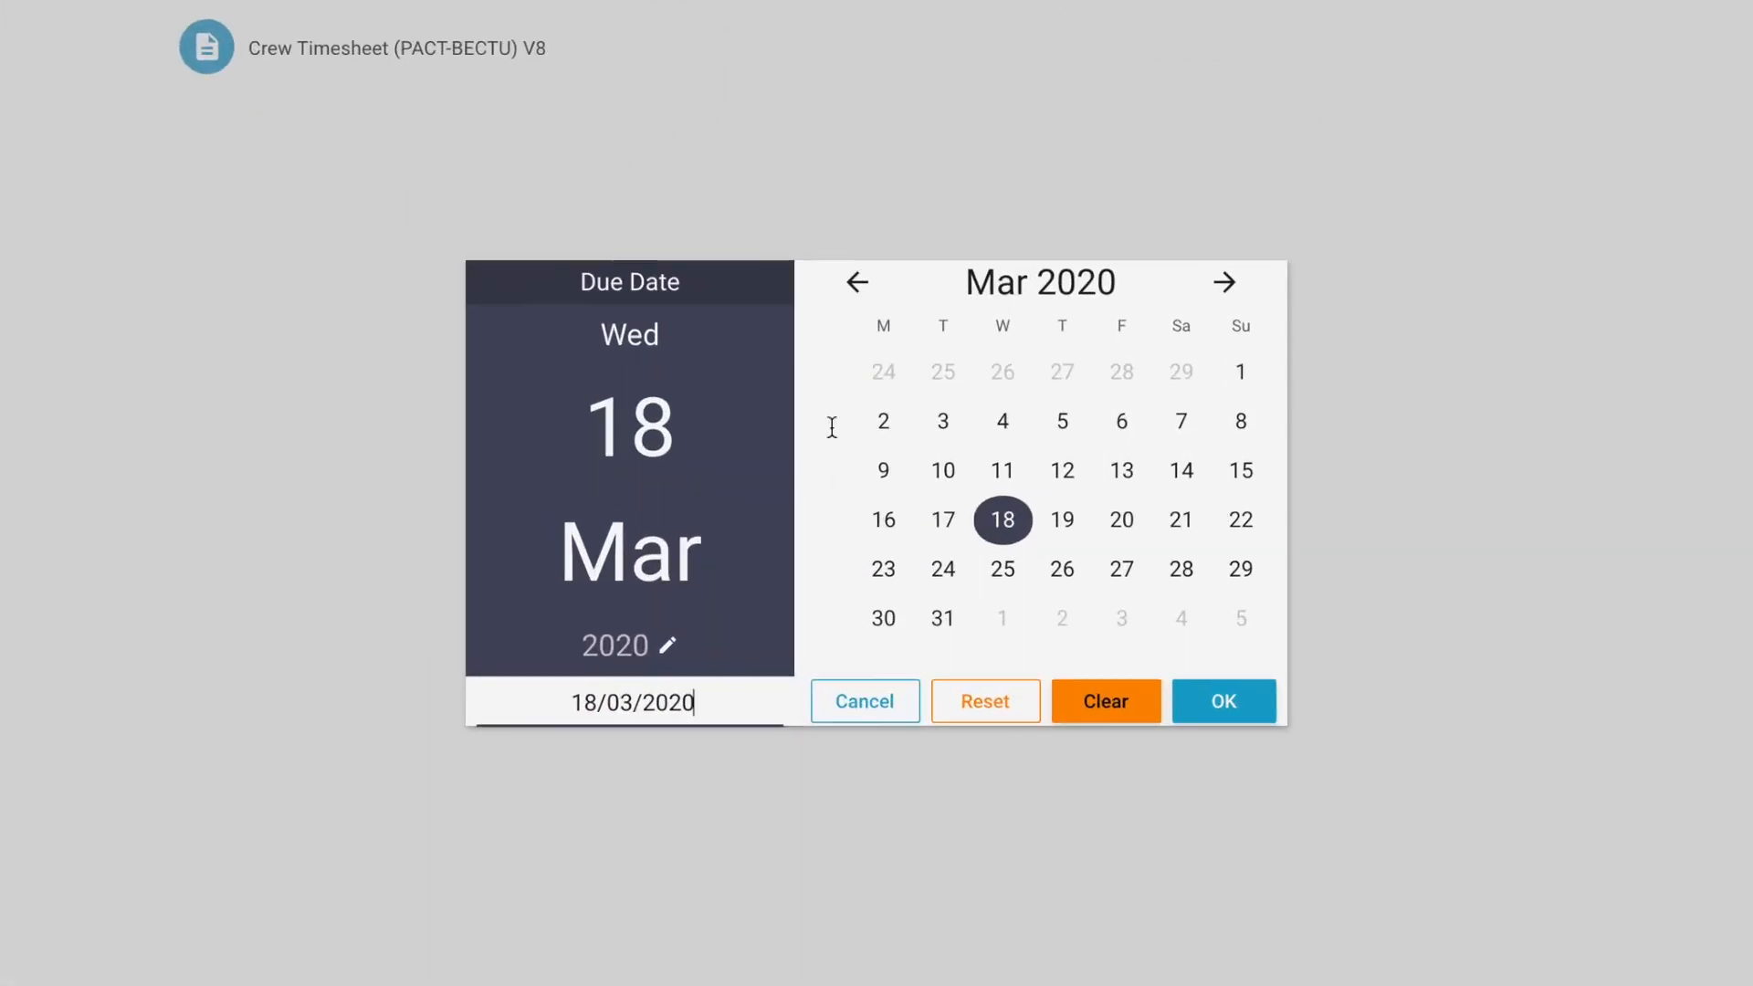
{"action": "left_click", "coordinate": [879, 526]}
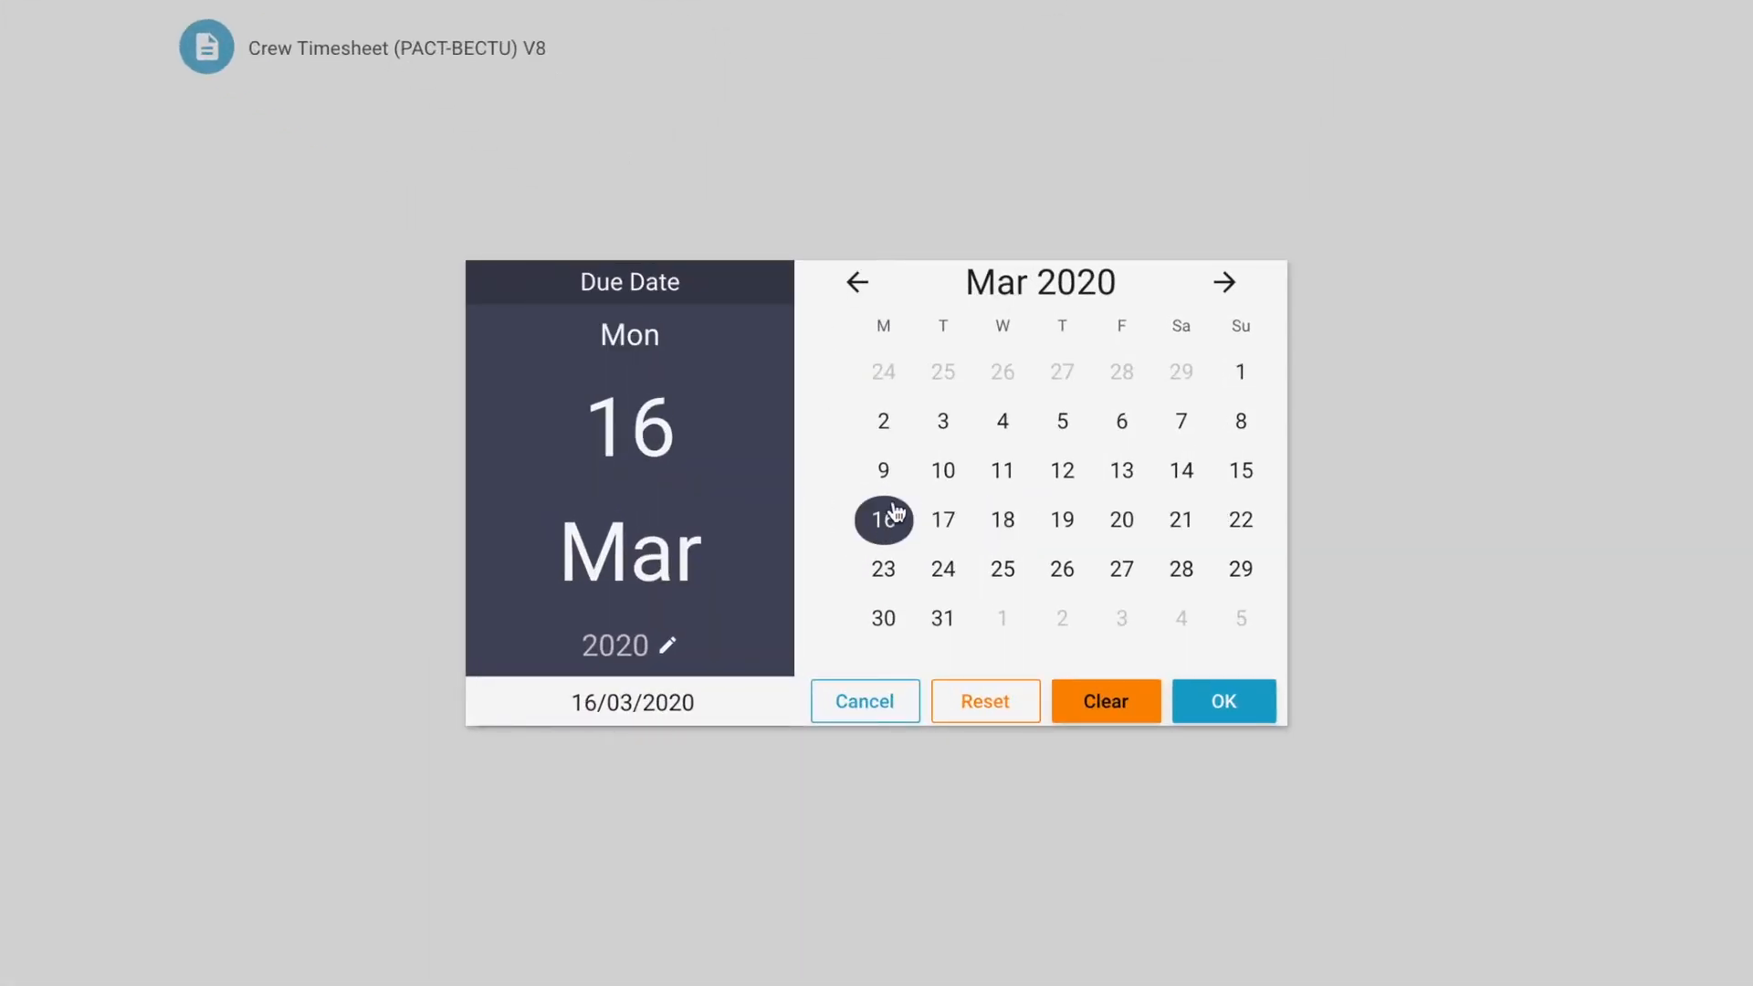
{"action": "left_click", "coordinate": [1223, 708]}
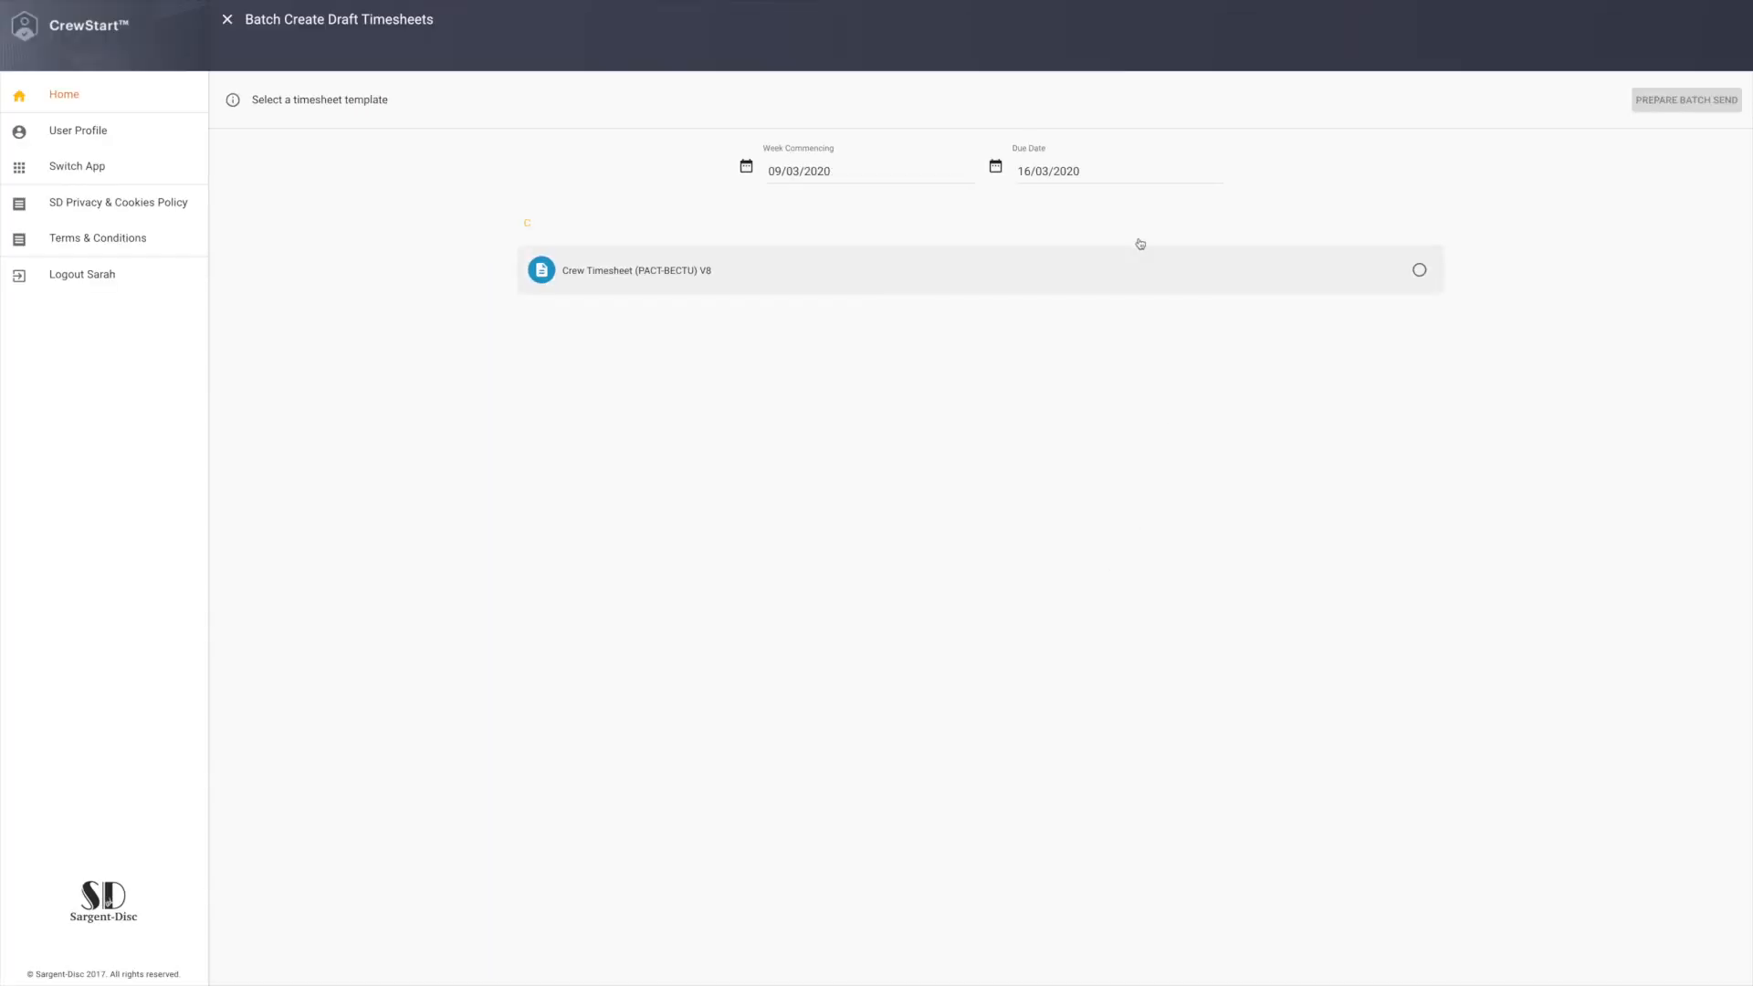
{"action": "left_click", "coordinate": [1235, 274]}
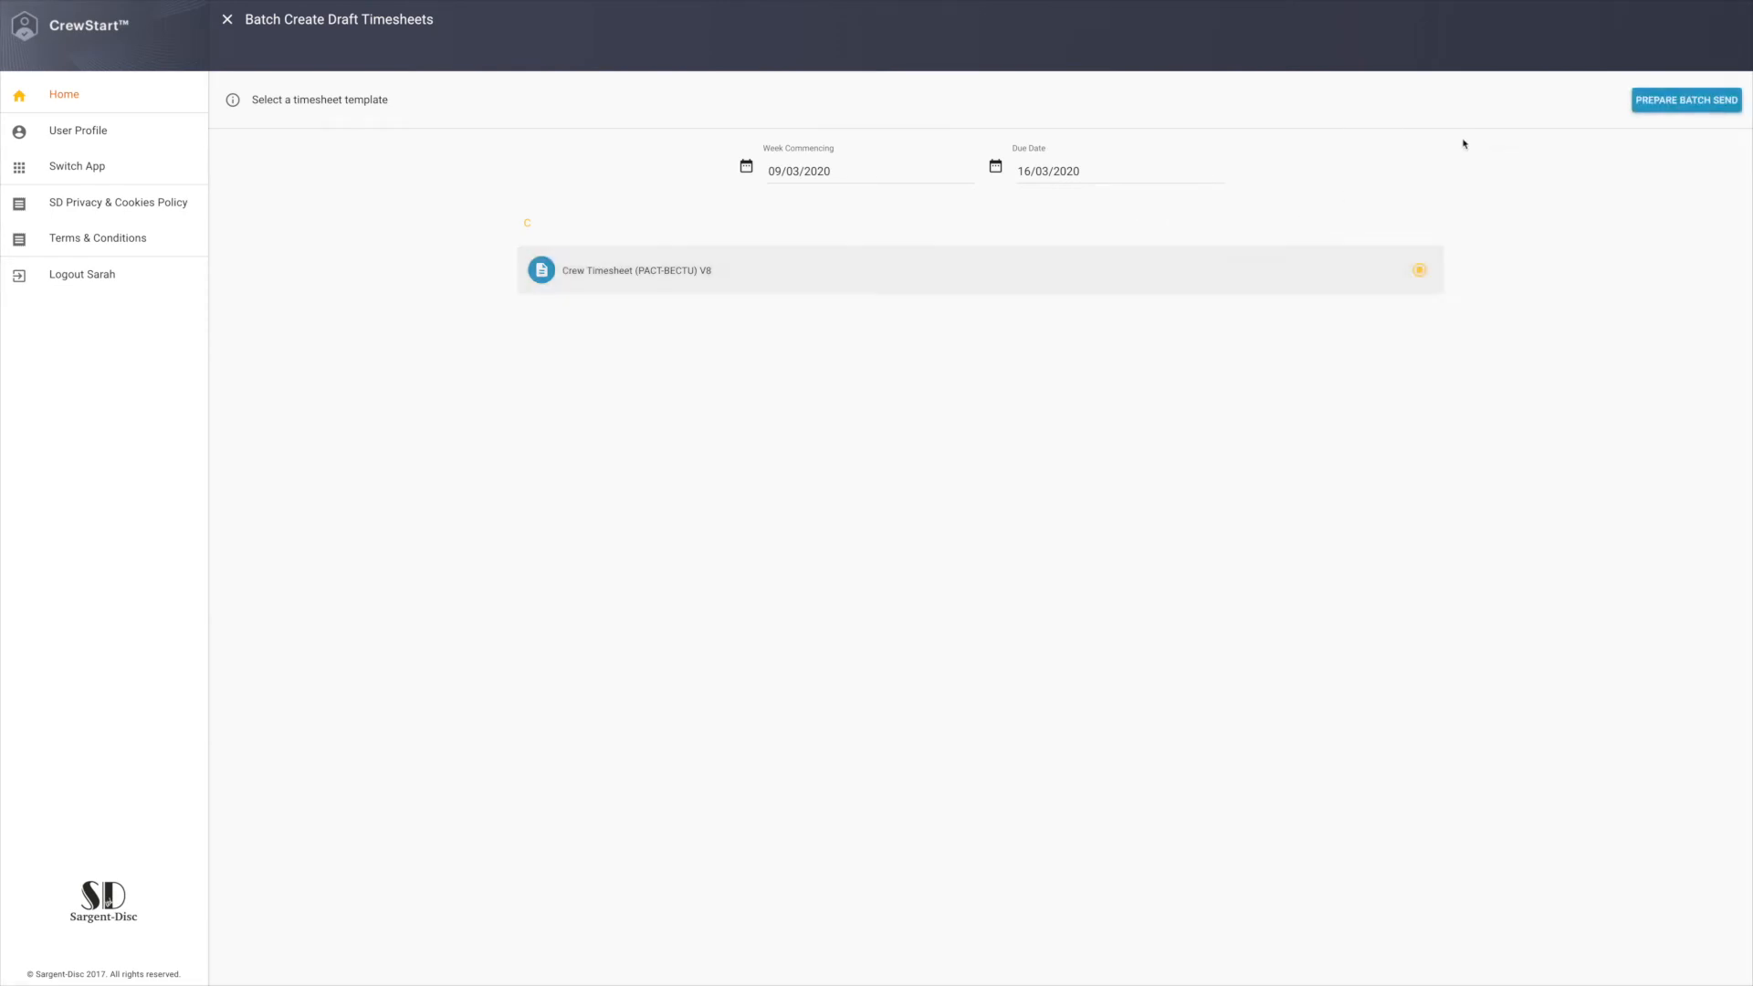
{"action": "left_click", "coordinate": [1666, 104]}
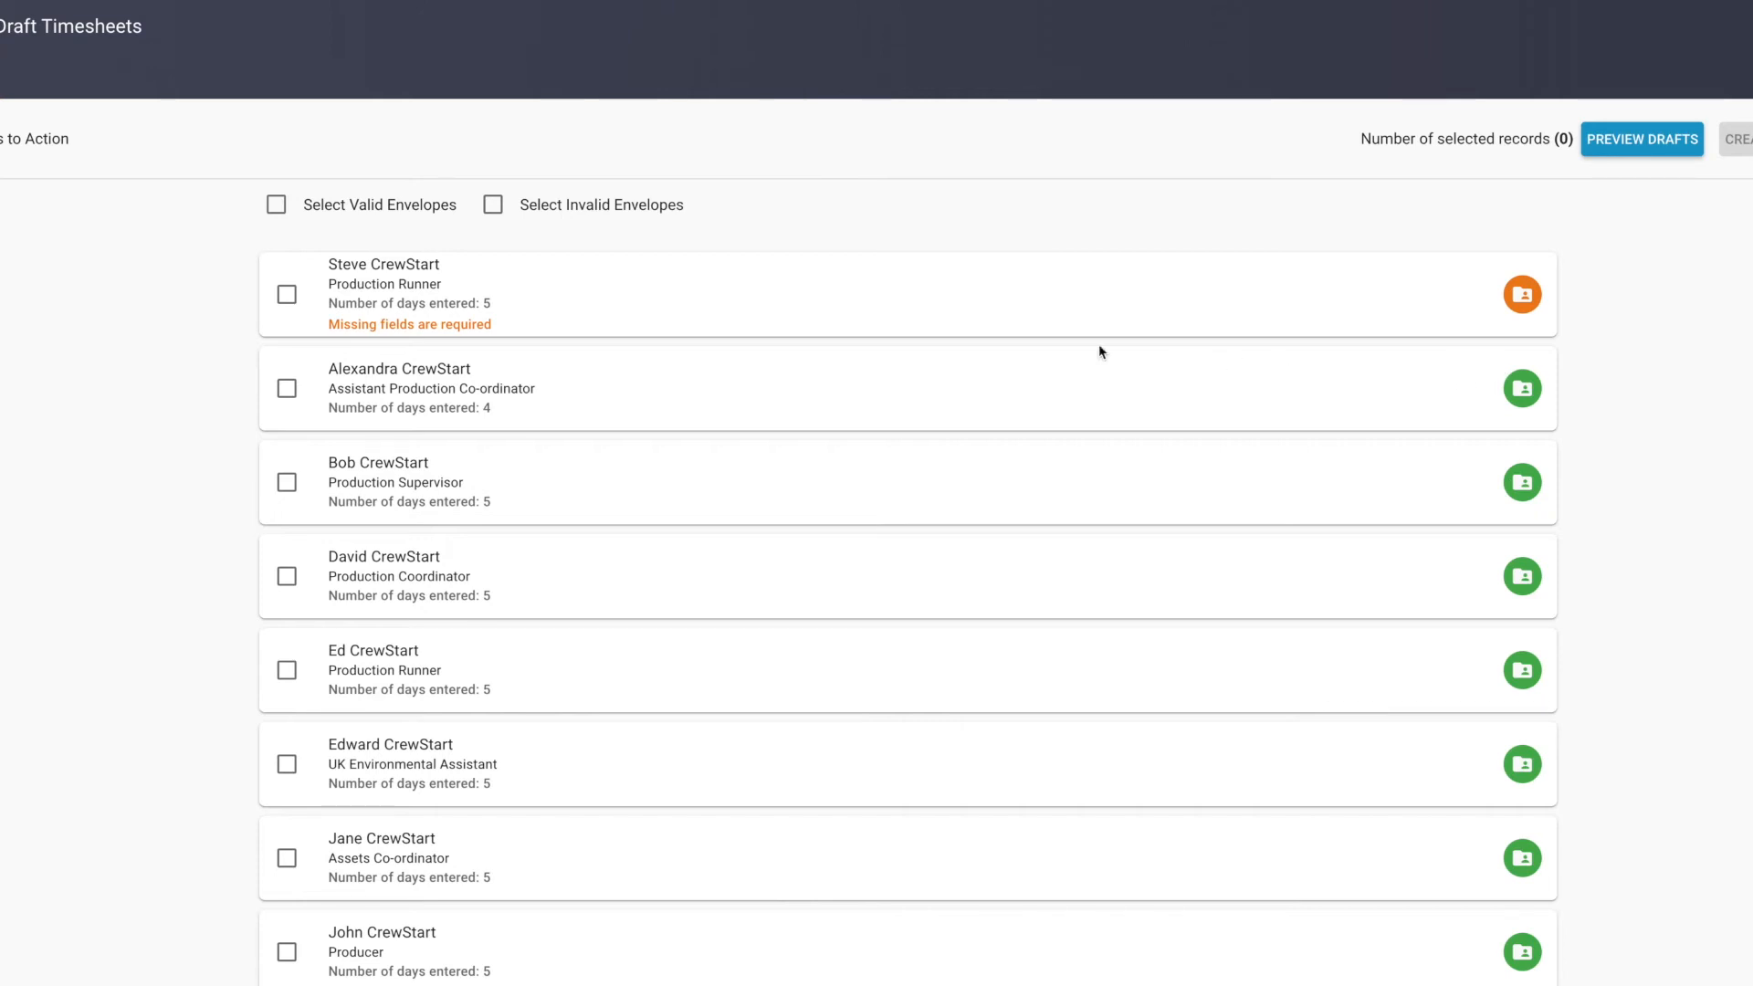
Send all valid timesheet envelopes and create a draft for the invalid one.
{"action": "left_click", "coordinate": [352, 210]}
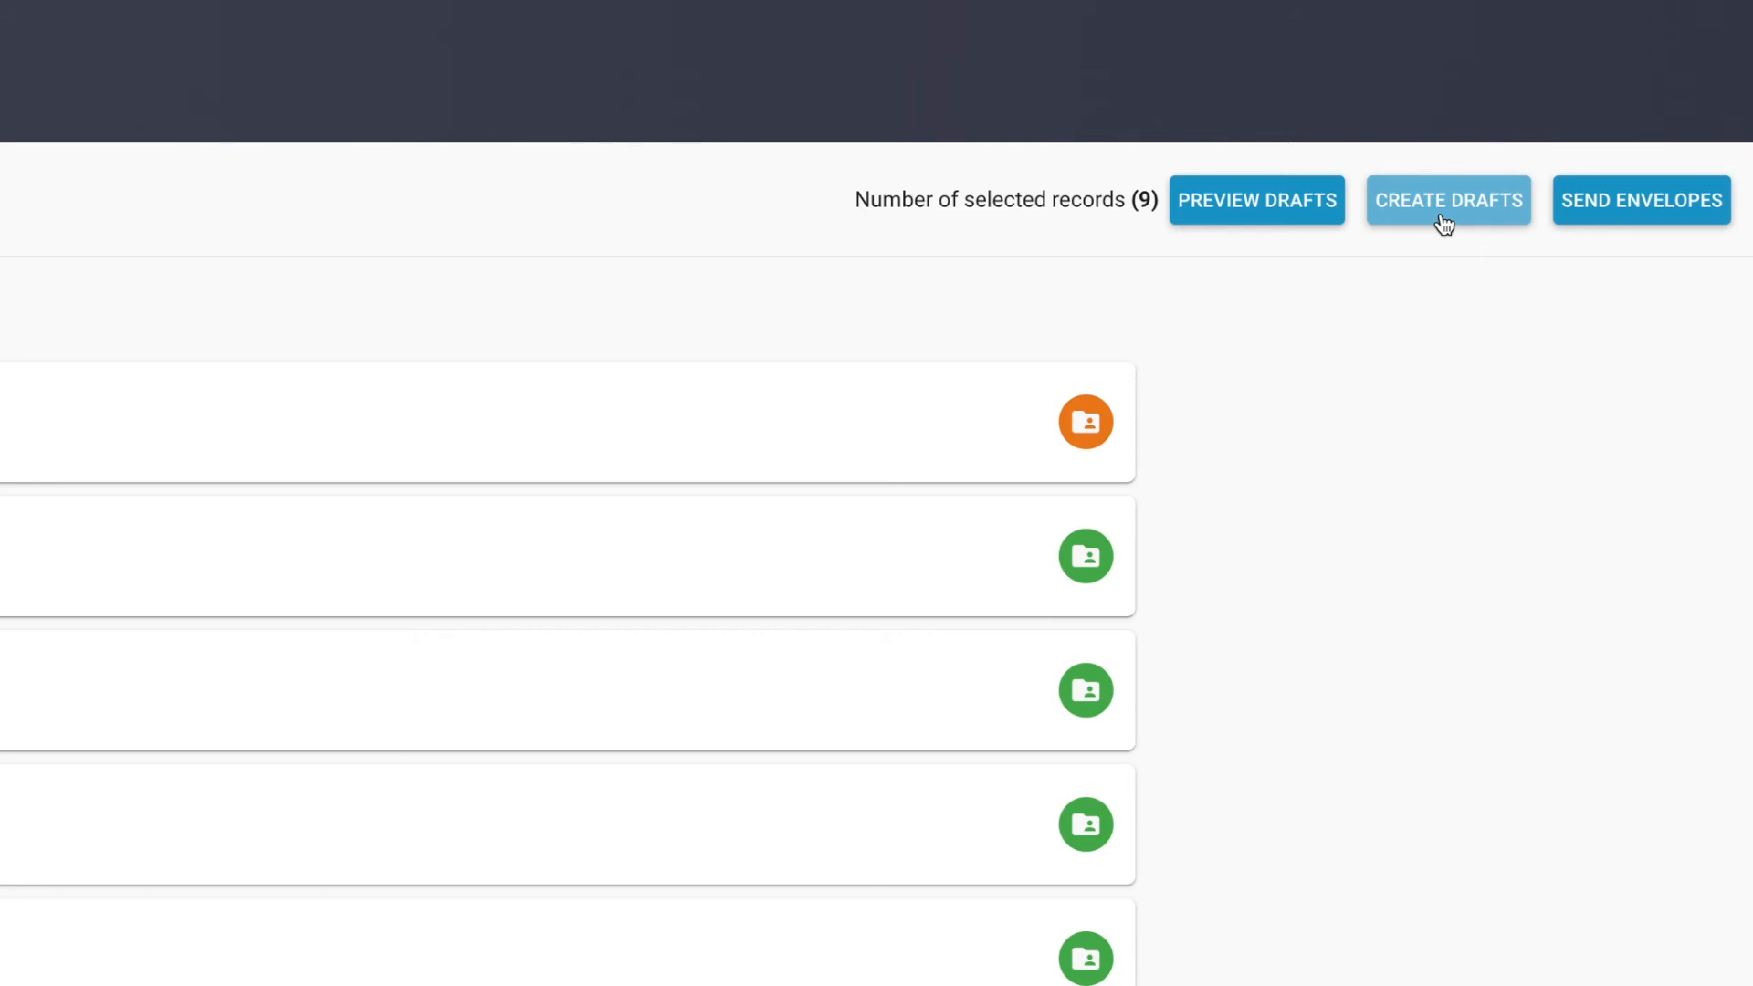
{"action": "left_click", "coordinate": [1609, 210]}
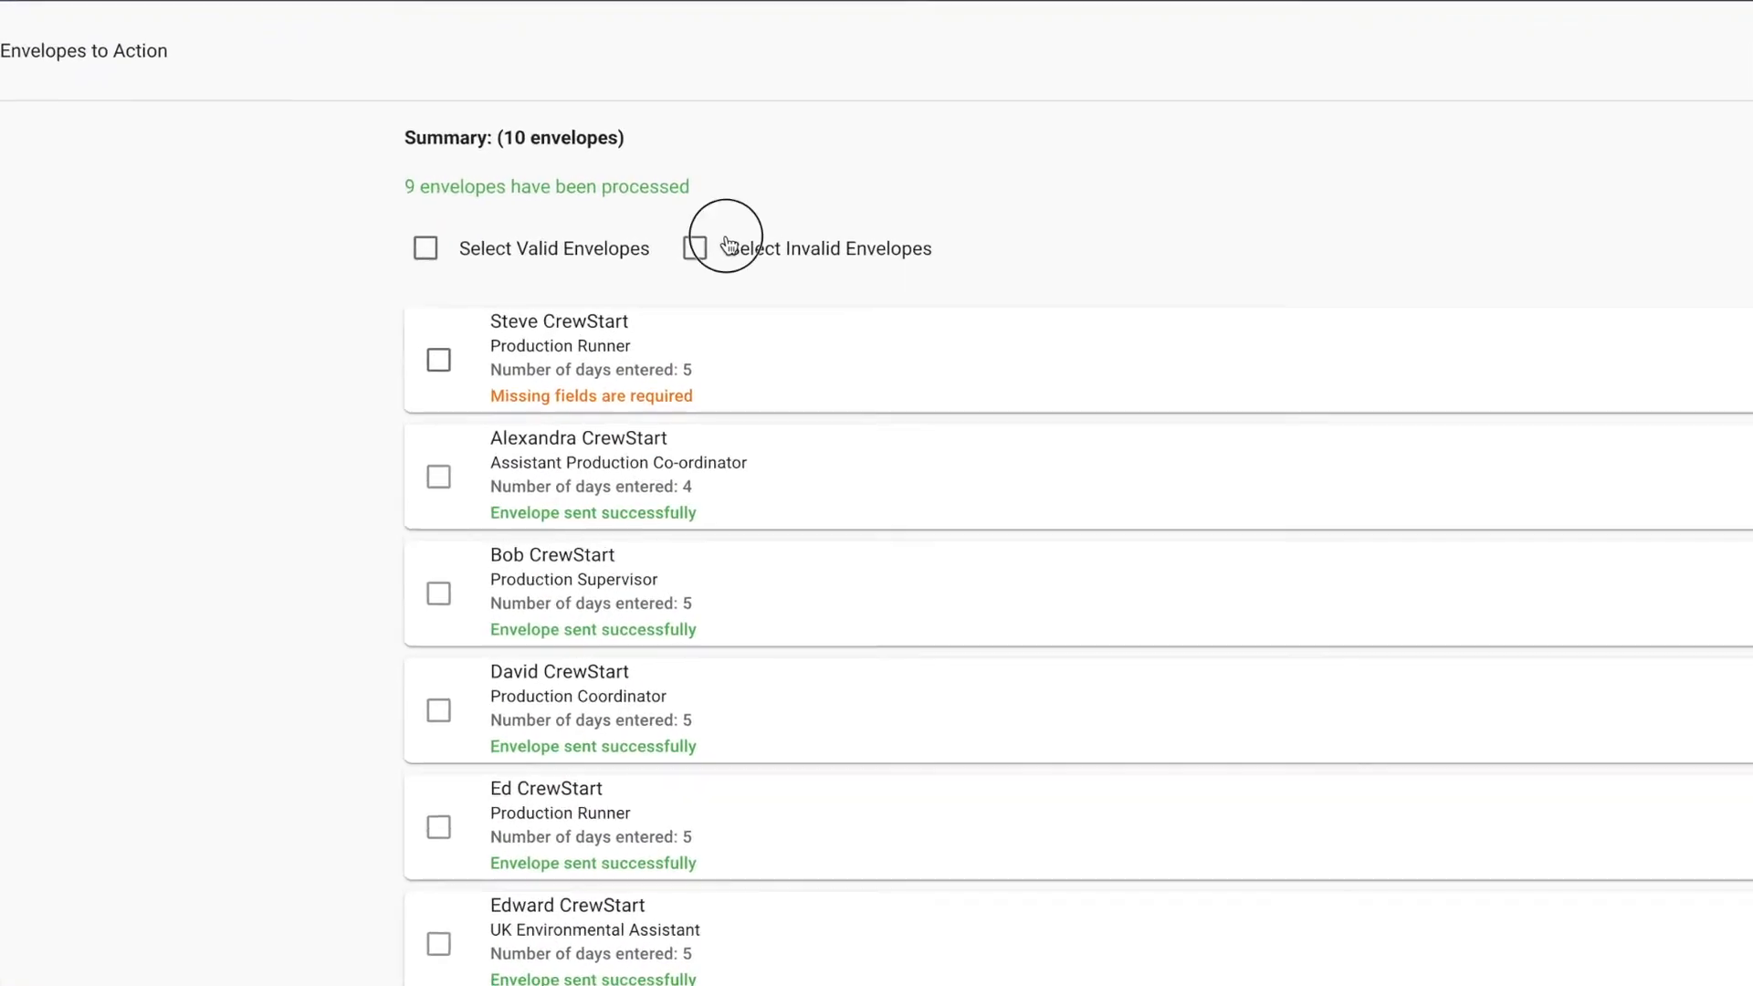
{"action": "left_click", "coordinate": [727, 244]}
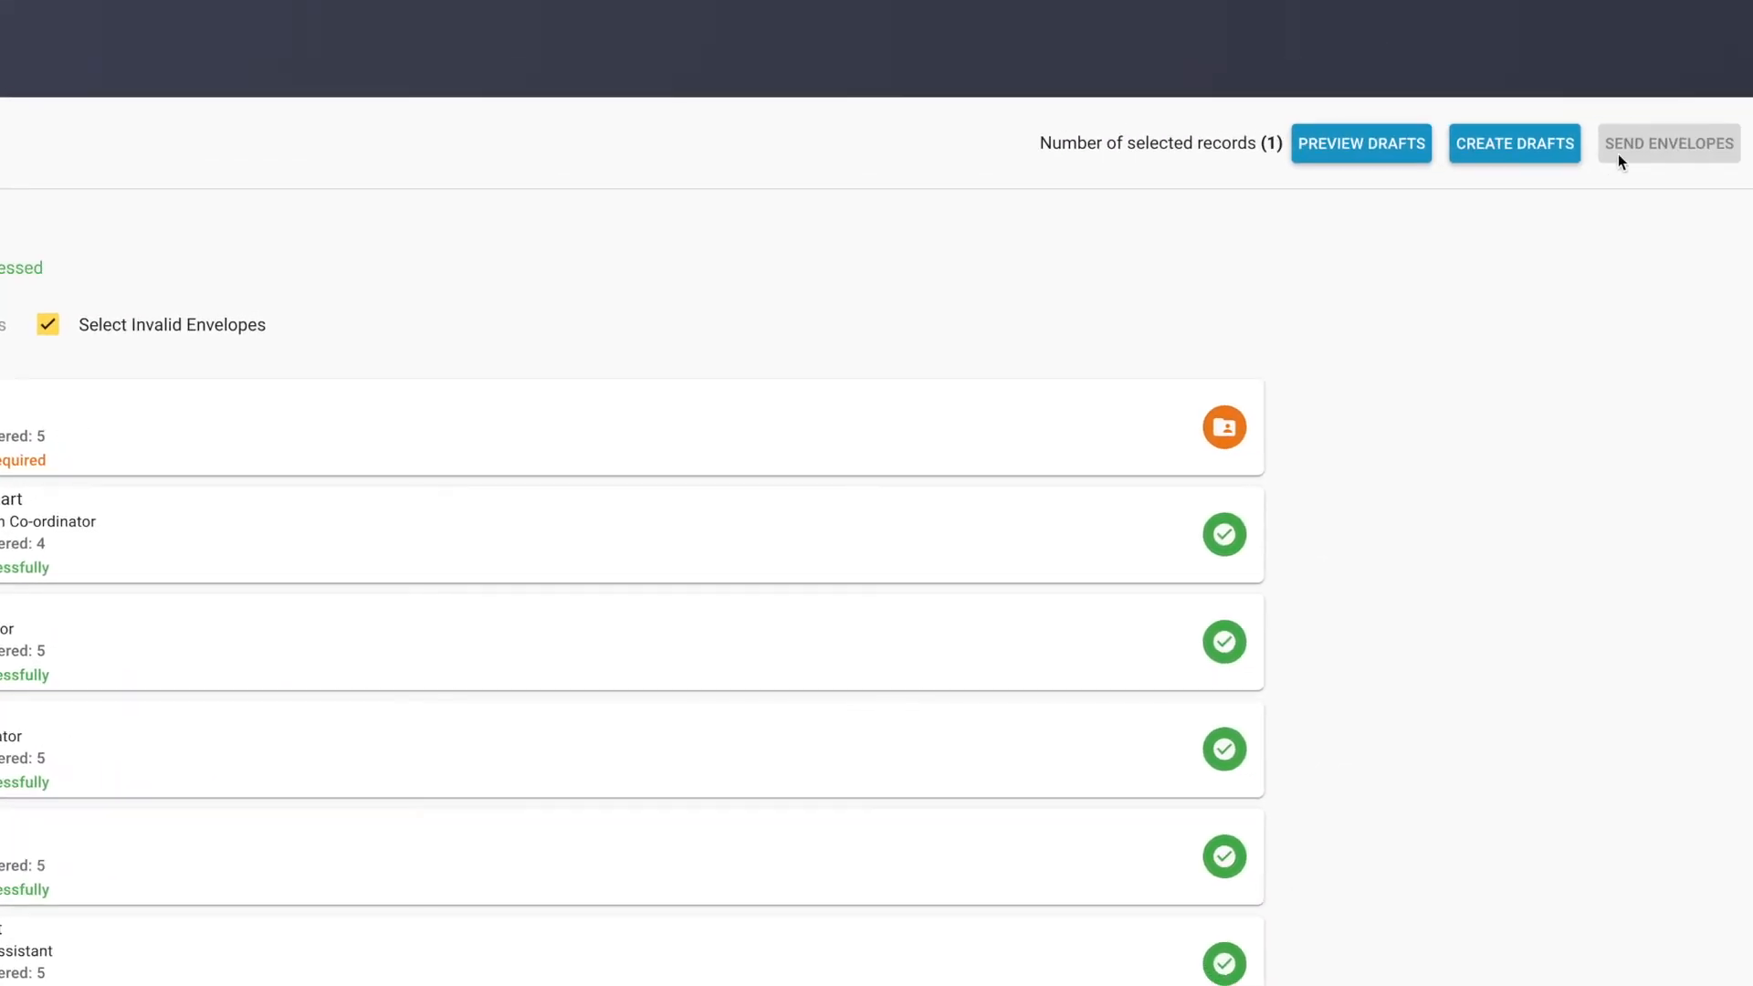
{"action": "left_click", "coordinate": [1499, 156]}
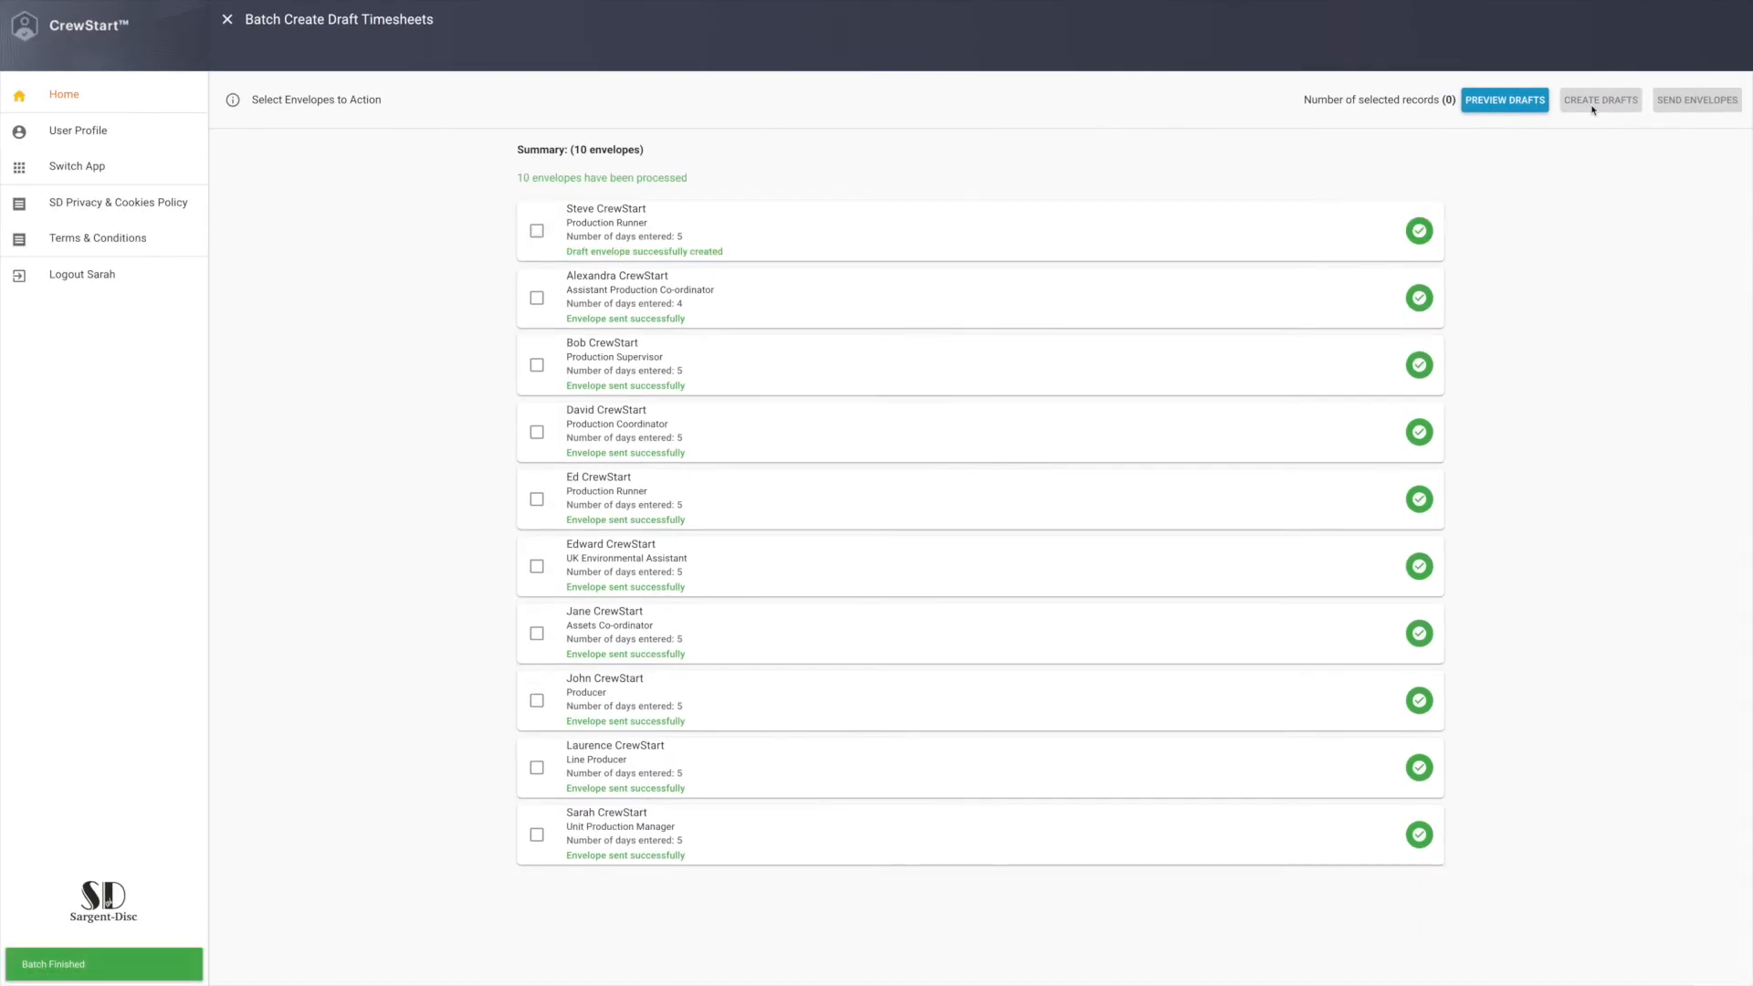
Open the draft timesheet of the Production Runner with missing fields and review its form validation errors.
{"action": "left_click", "coordinate": [1417, 232]}
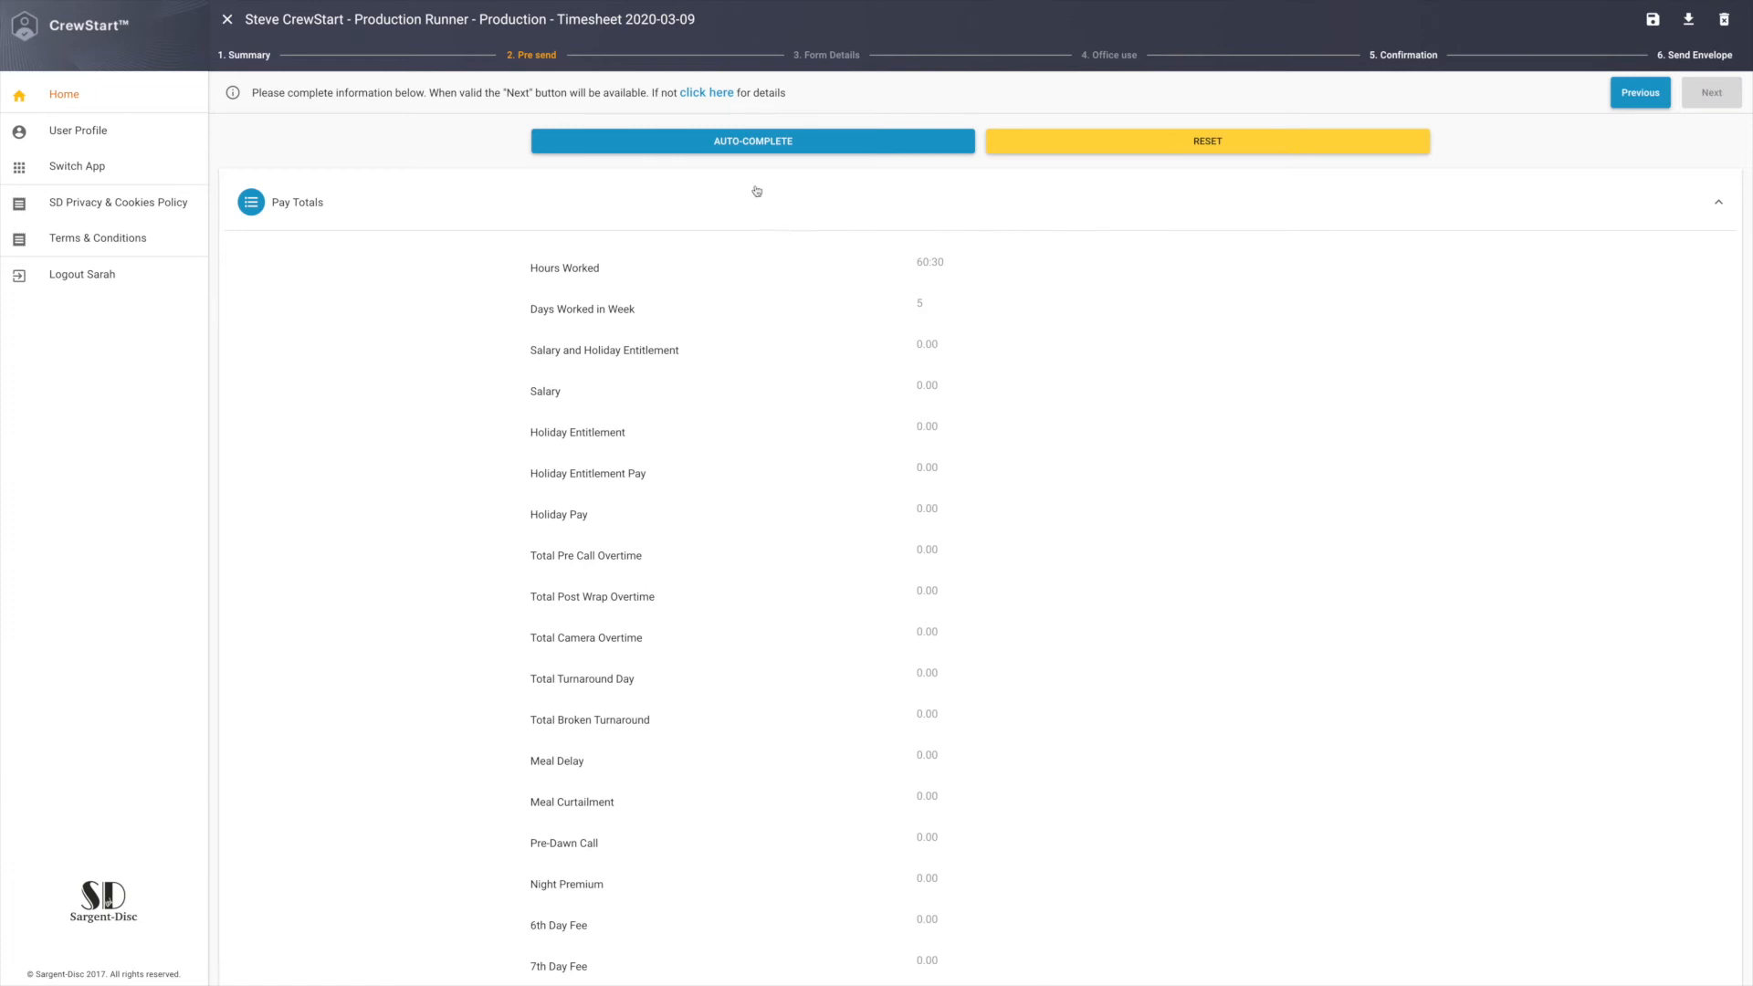
{"action": "left_click", "coordinate": [708, 93]}
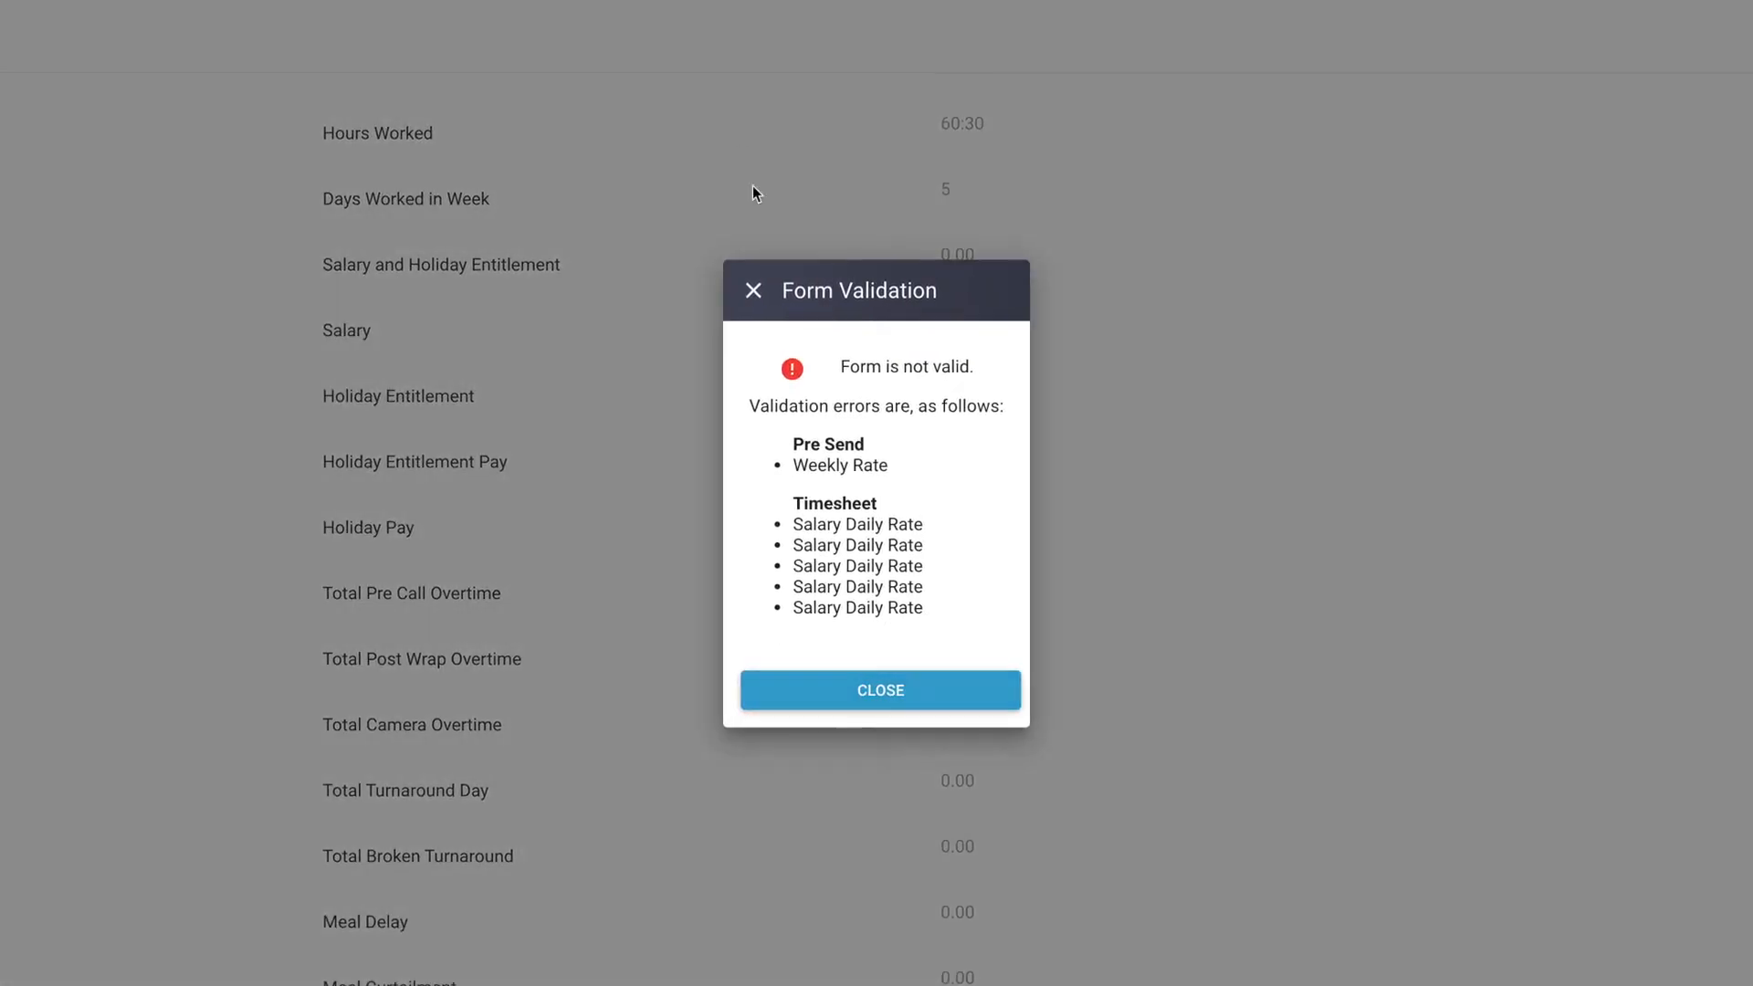
{"action": "left_click", "coordinate": [753, 292]}
Set the Weekly Rate to 2000 in the timesheet's Pre Send section.
{"action": "scroll", "coordinate": [1356, 465], "scroll_direction": "down", "scroll_amount": 10}
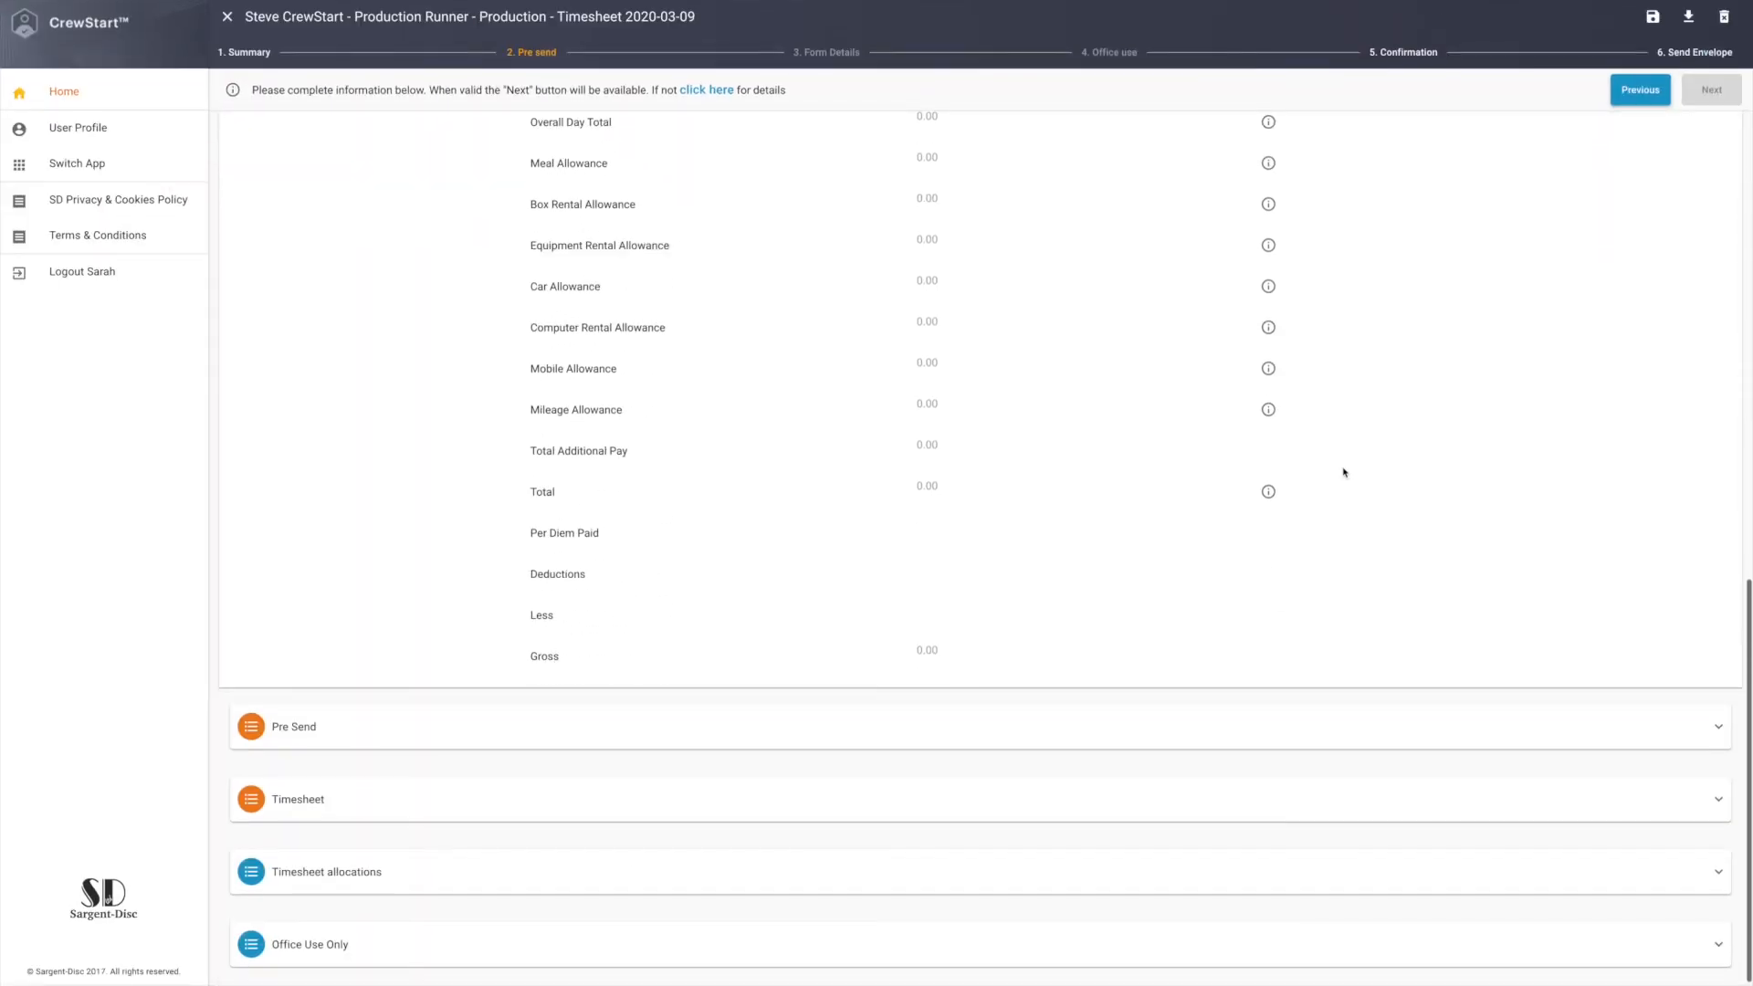
{"action": "left_click", "coordinate": [966, 728]}
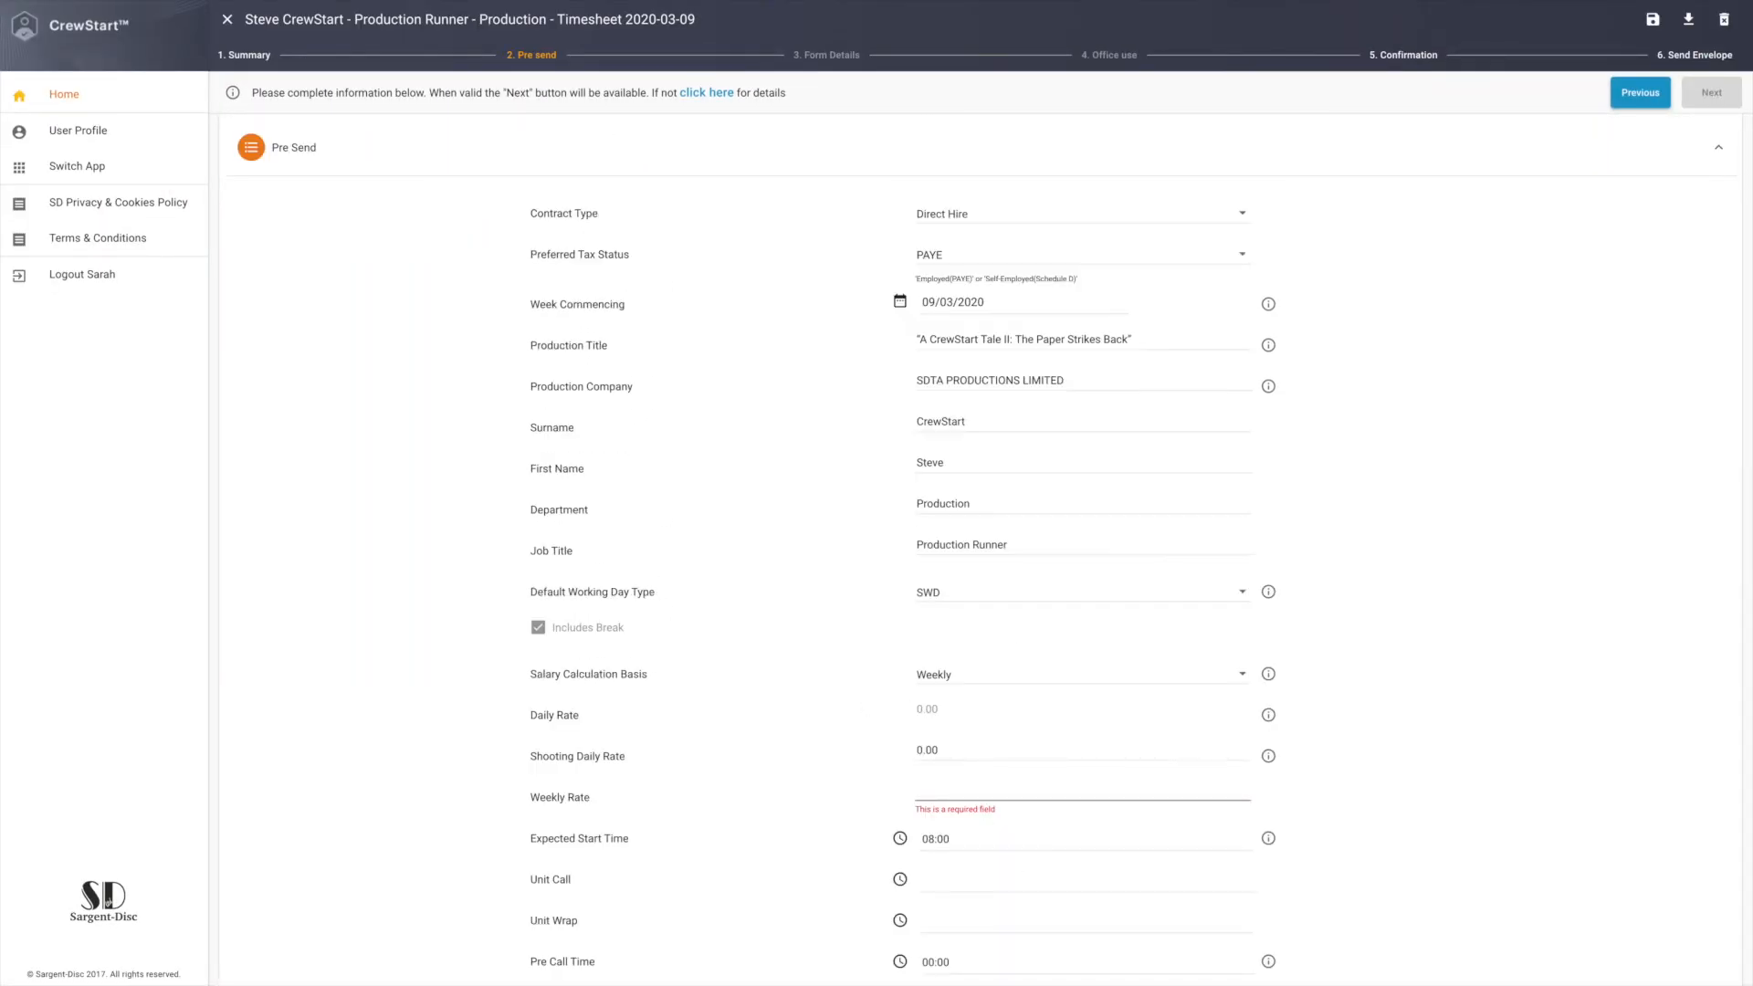
{"action": "type", "text": "2000"}
{"action": "left_click", "coordinate": [1207, 723]}
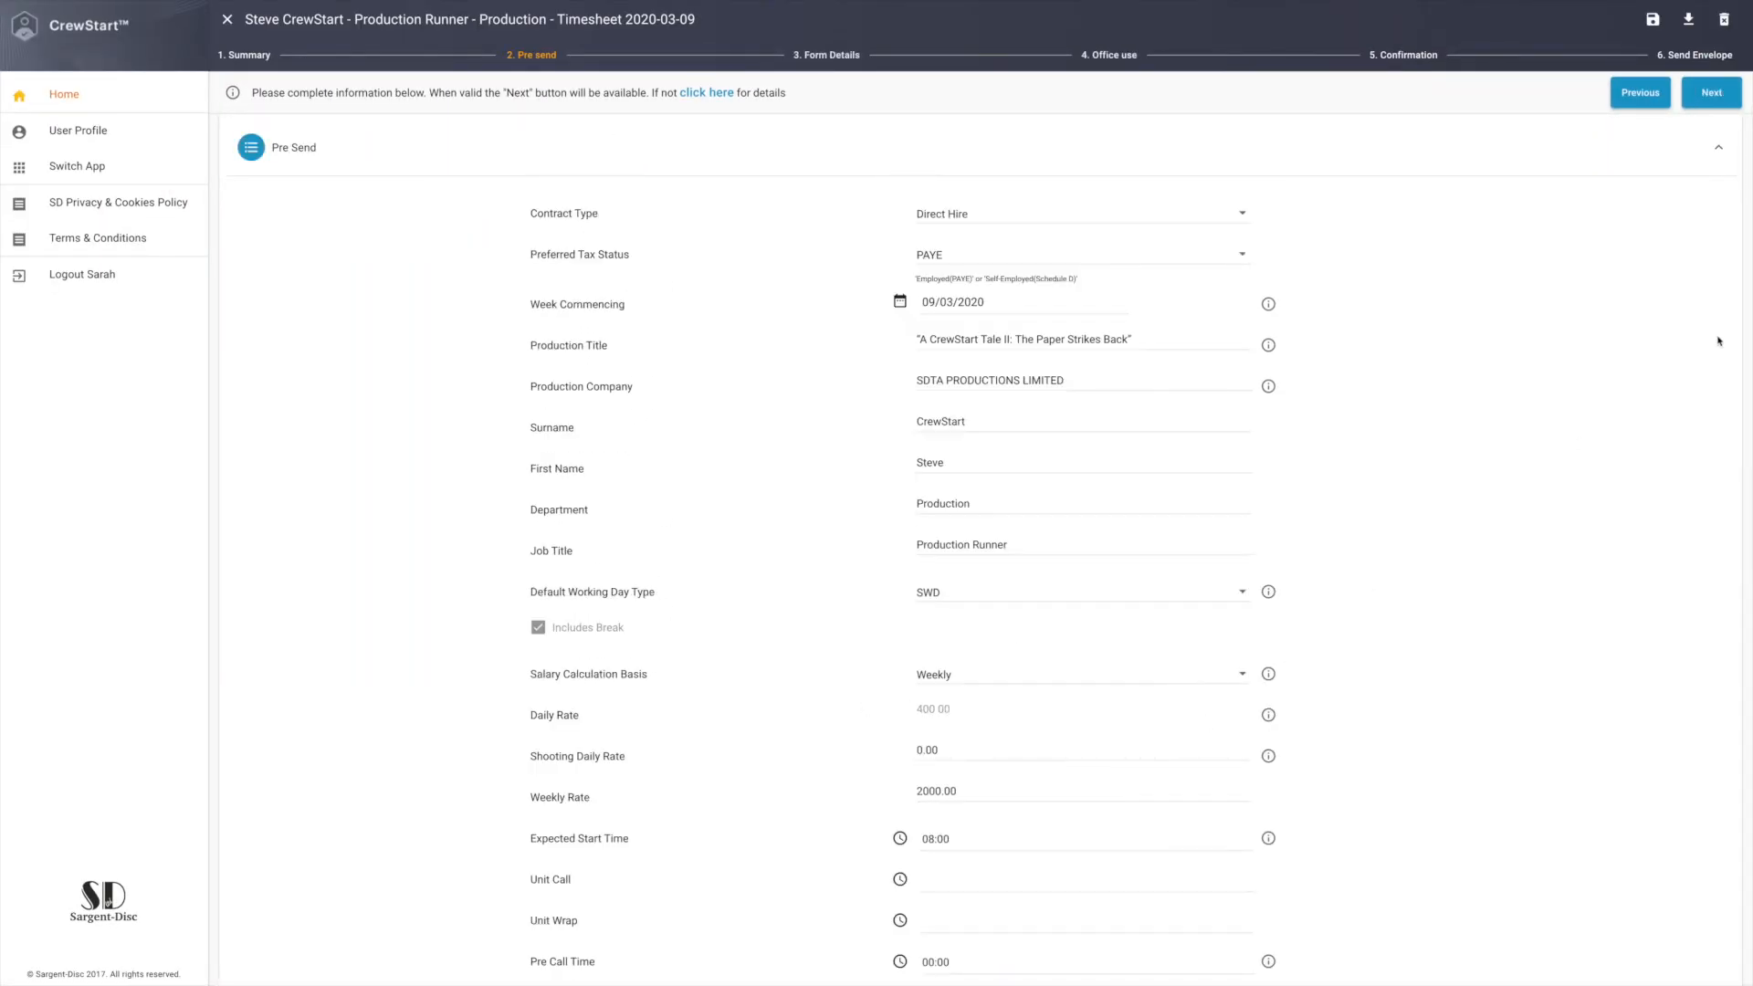
{"action": "left_click", "coordinate": [1655, 148]}
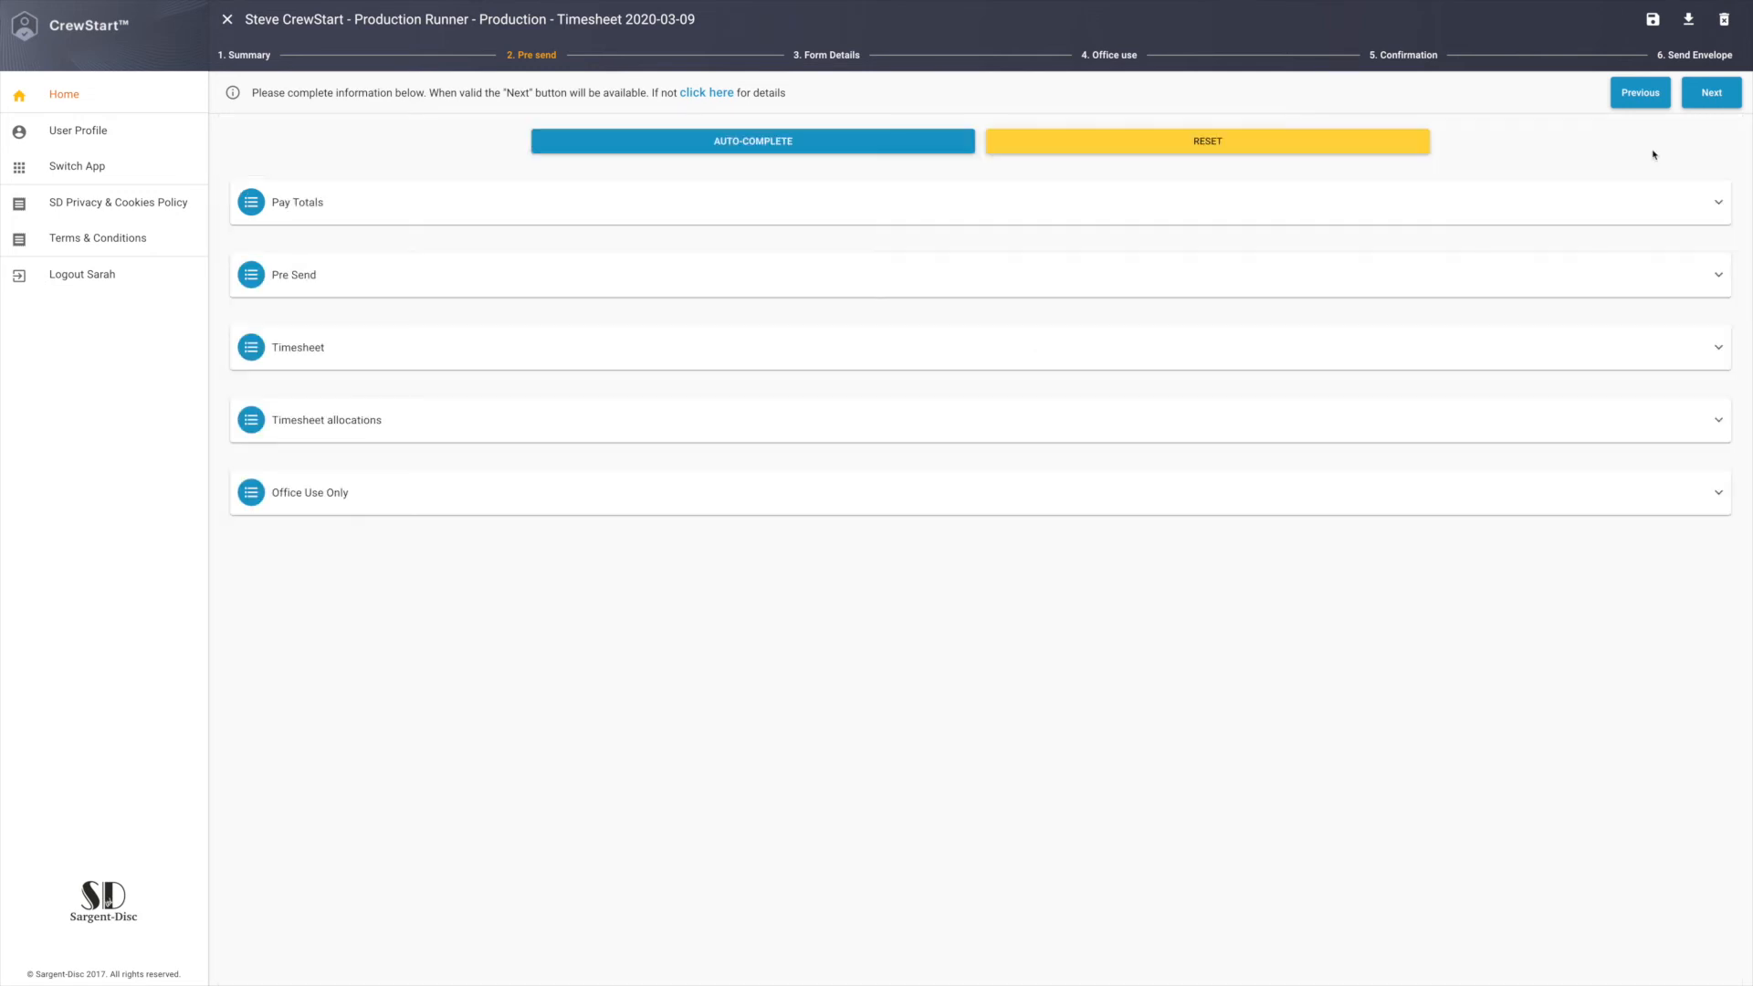
Advance through the remaining timesheet stages and send the envelope, saving the changed values as team member defaults.
{"action": "left_click", "coordinate": [1713, 107]}
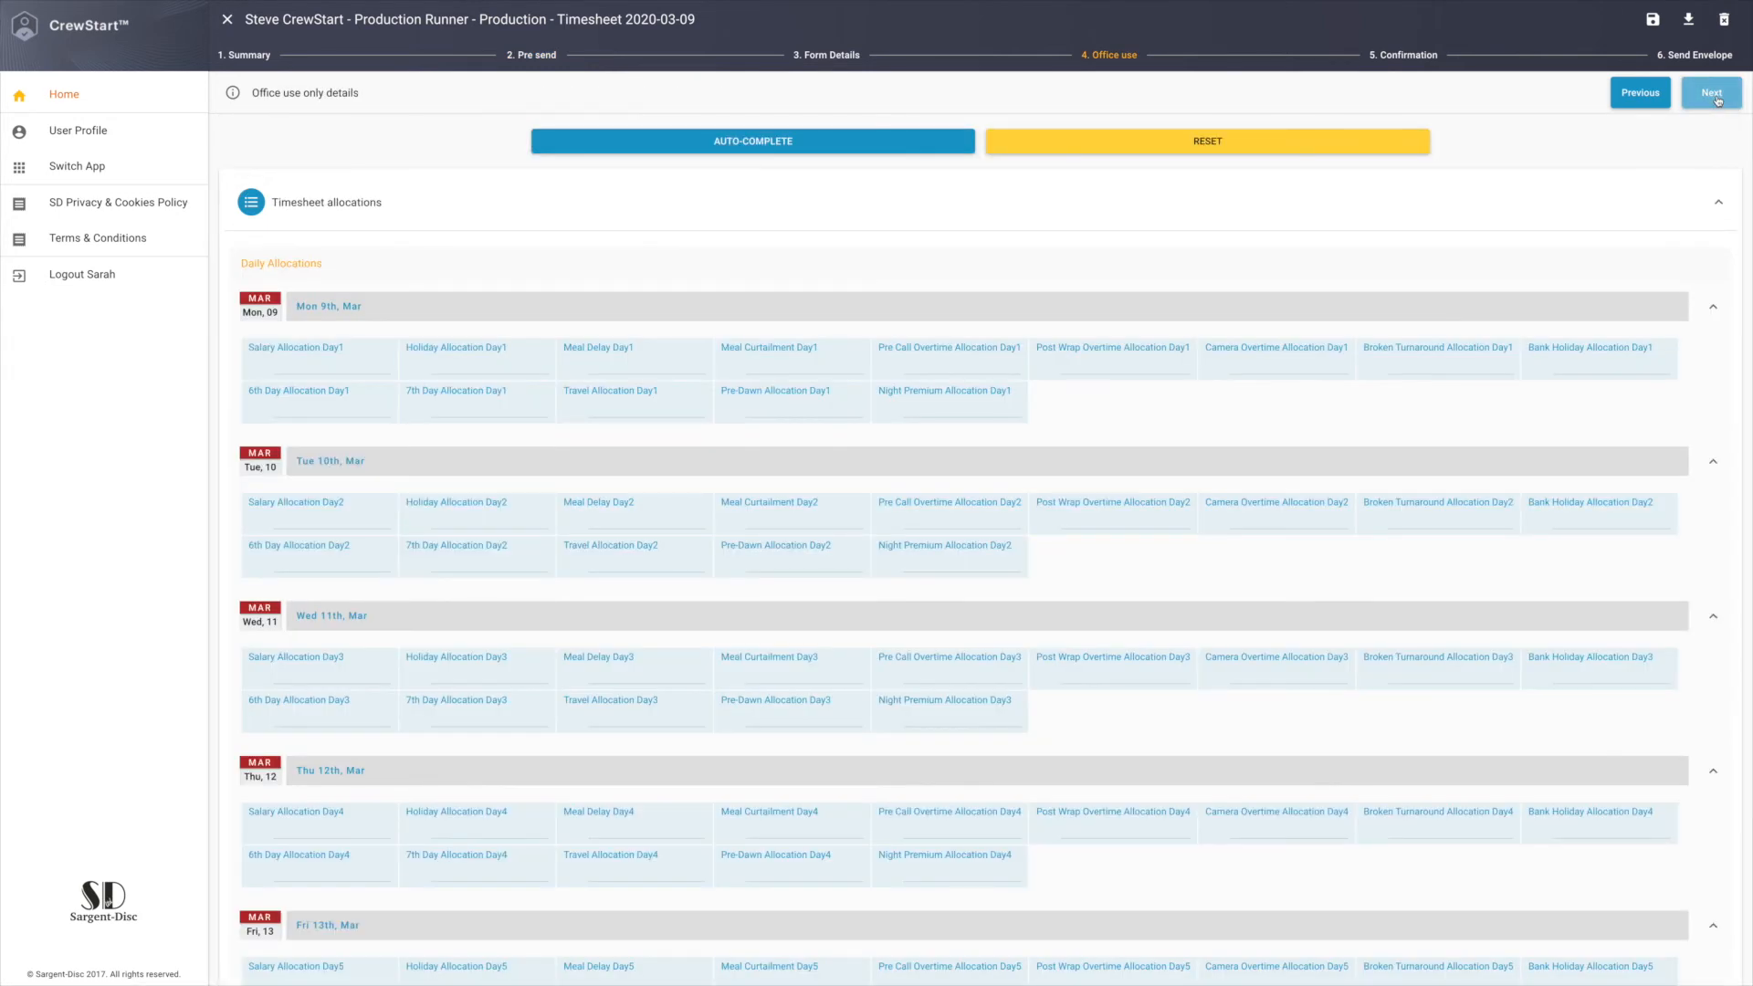
{"action": "left_click", "coordinate": [1716, 99]}
{"action": "left_click", "coordinate": [1713, 95]}
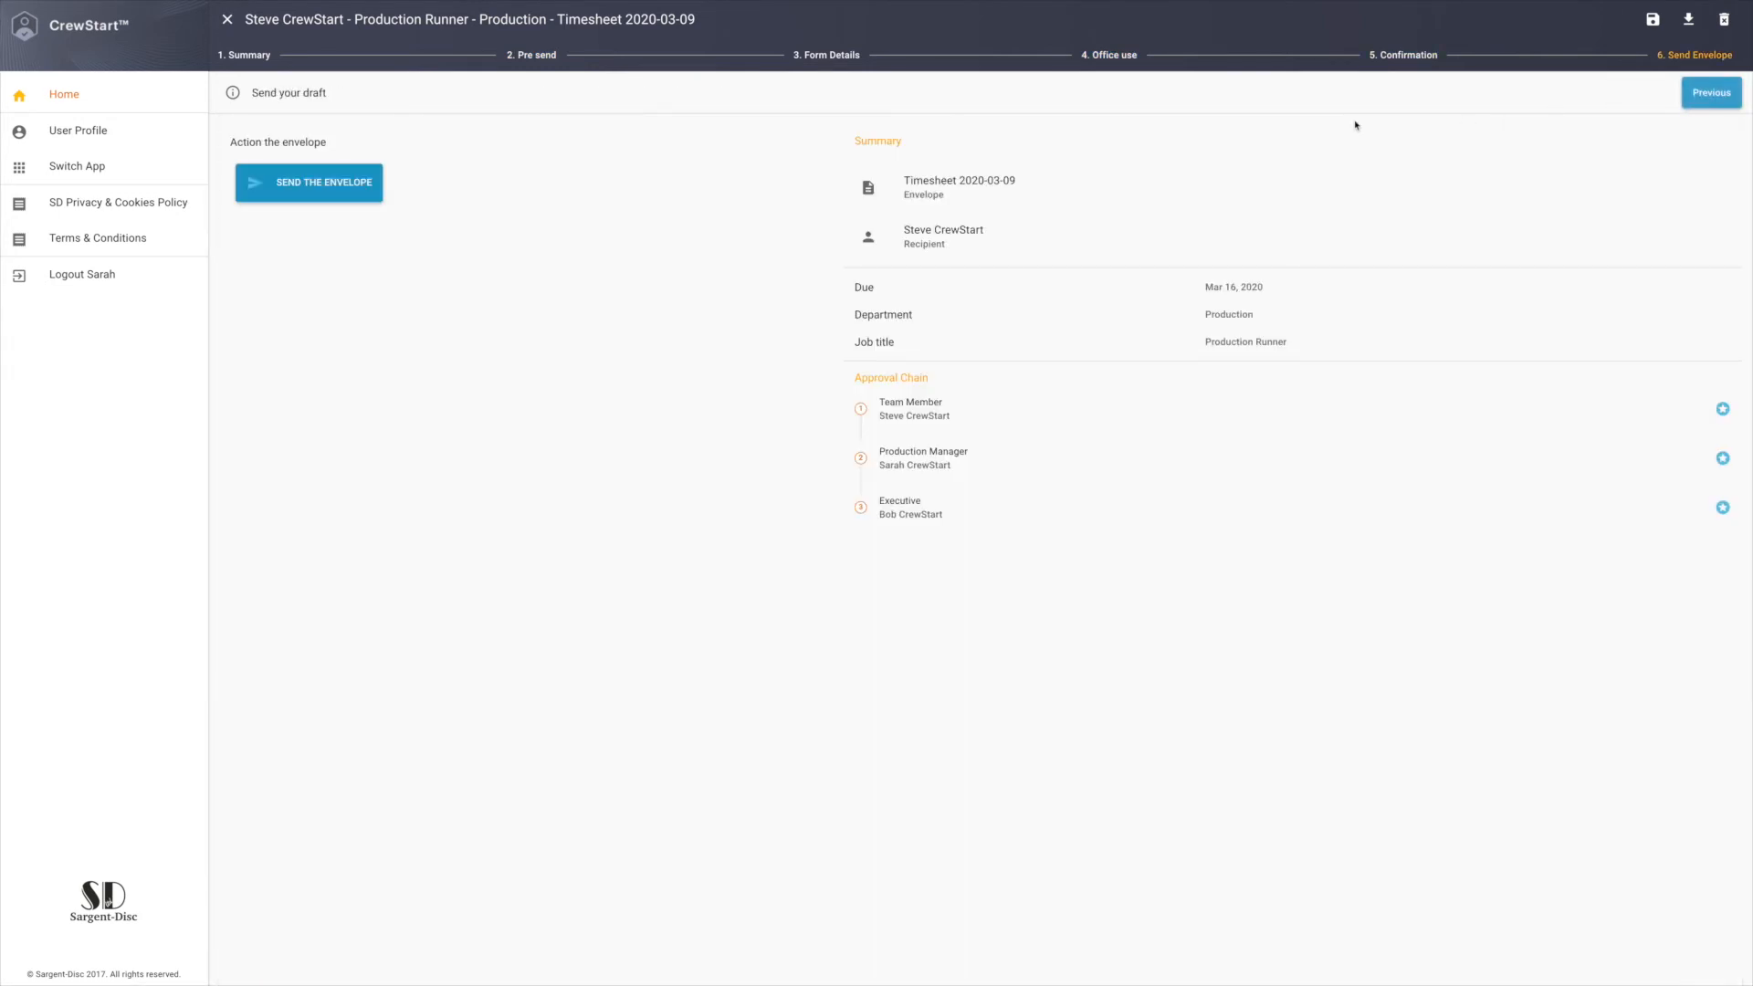
{"action": "left_click", "coordinate": [325, 193]}
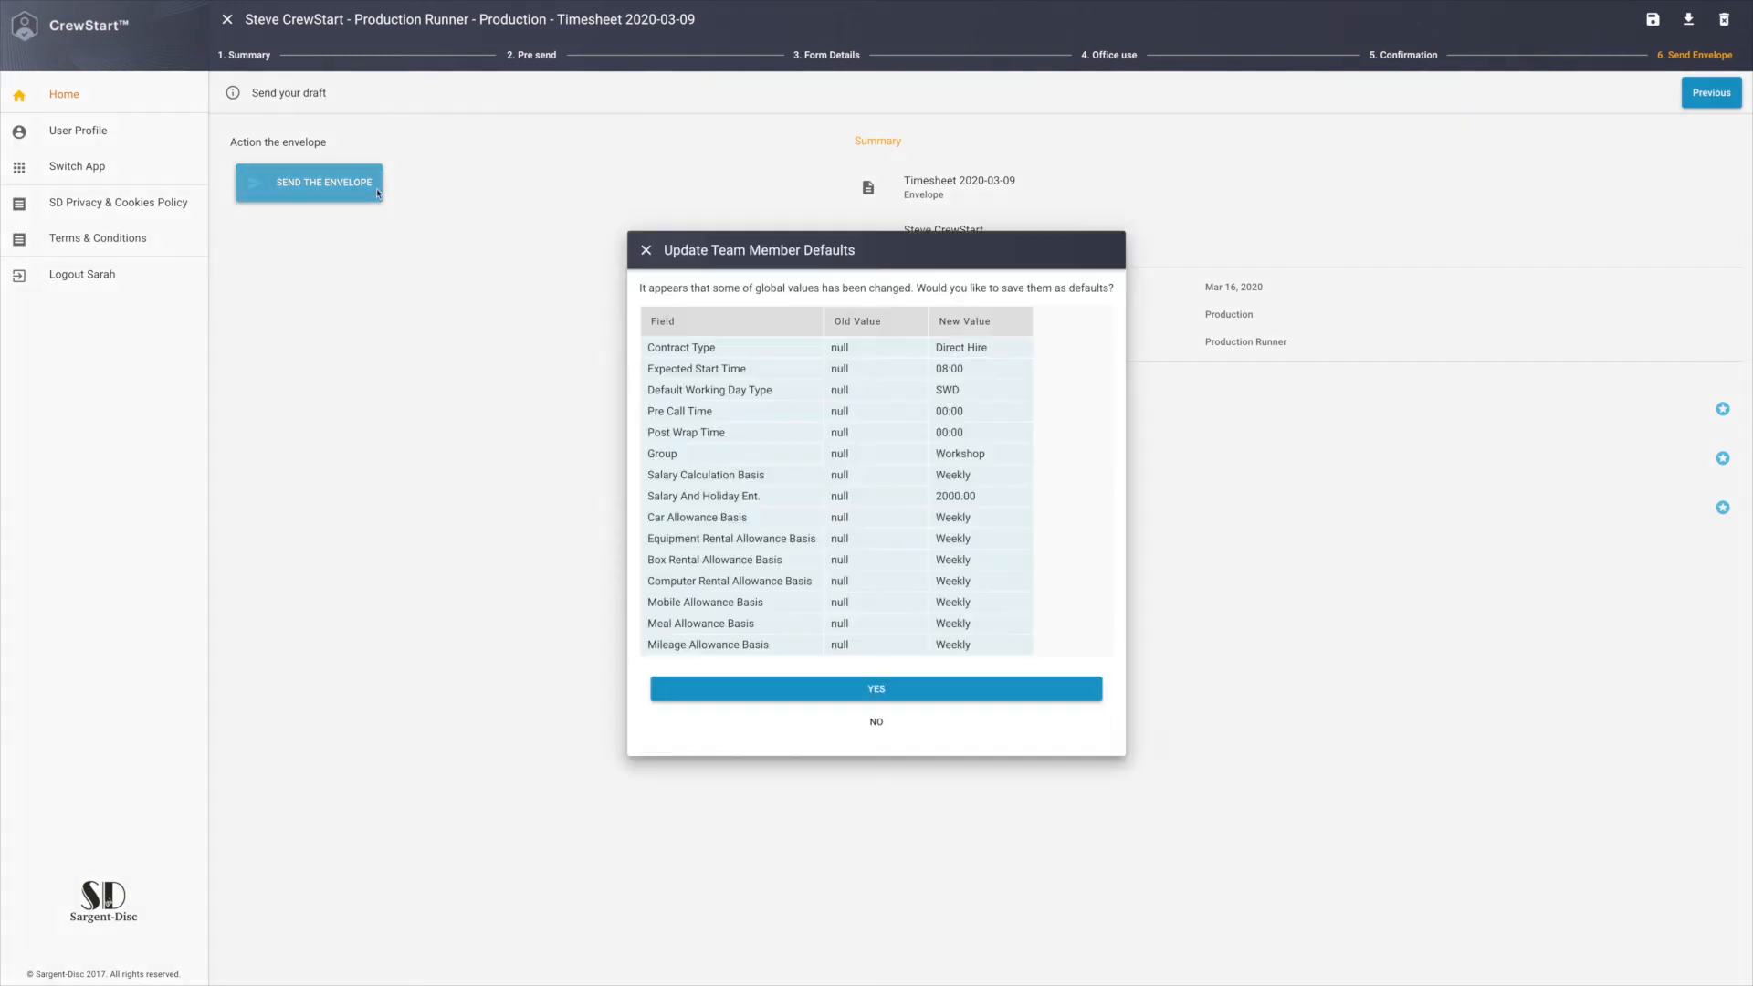
{"action": "left_click", "coordinate": [1062, 690]}
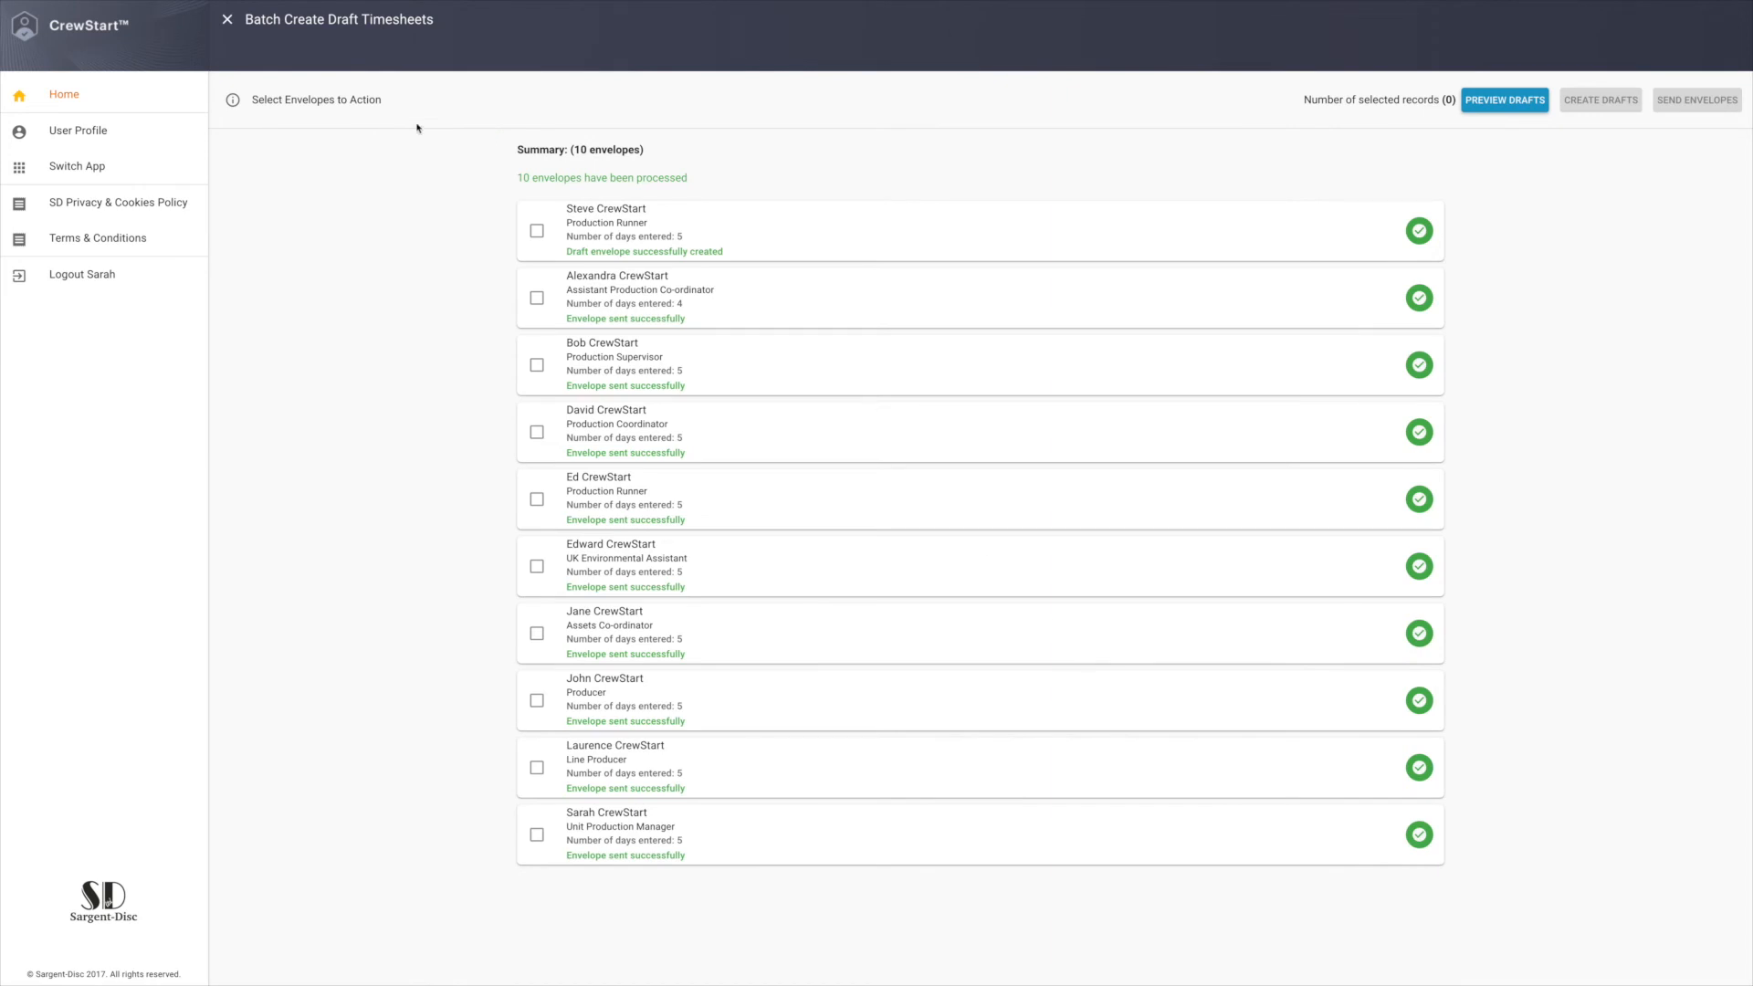
Leave the batch and start an Excel export from the project's envelopes.
{"action": "left_click", "coordinate": [225, 22]}
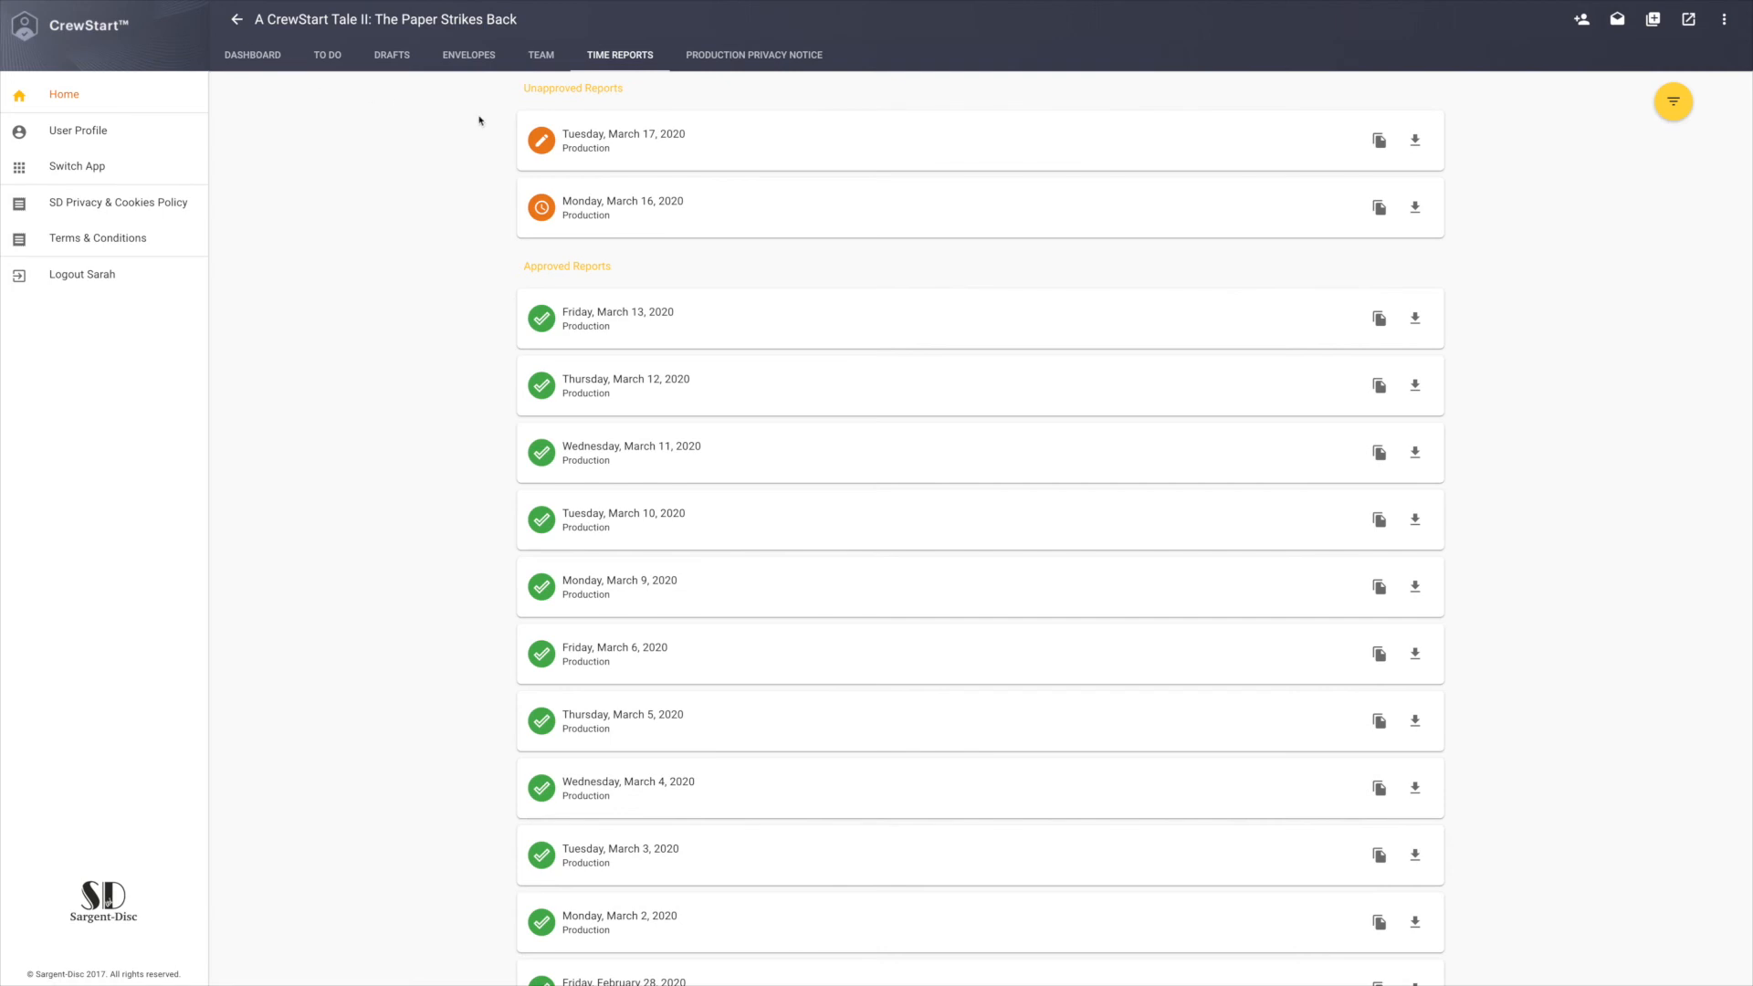
{"action": "left_click", "coordinate": [464, 56]}
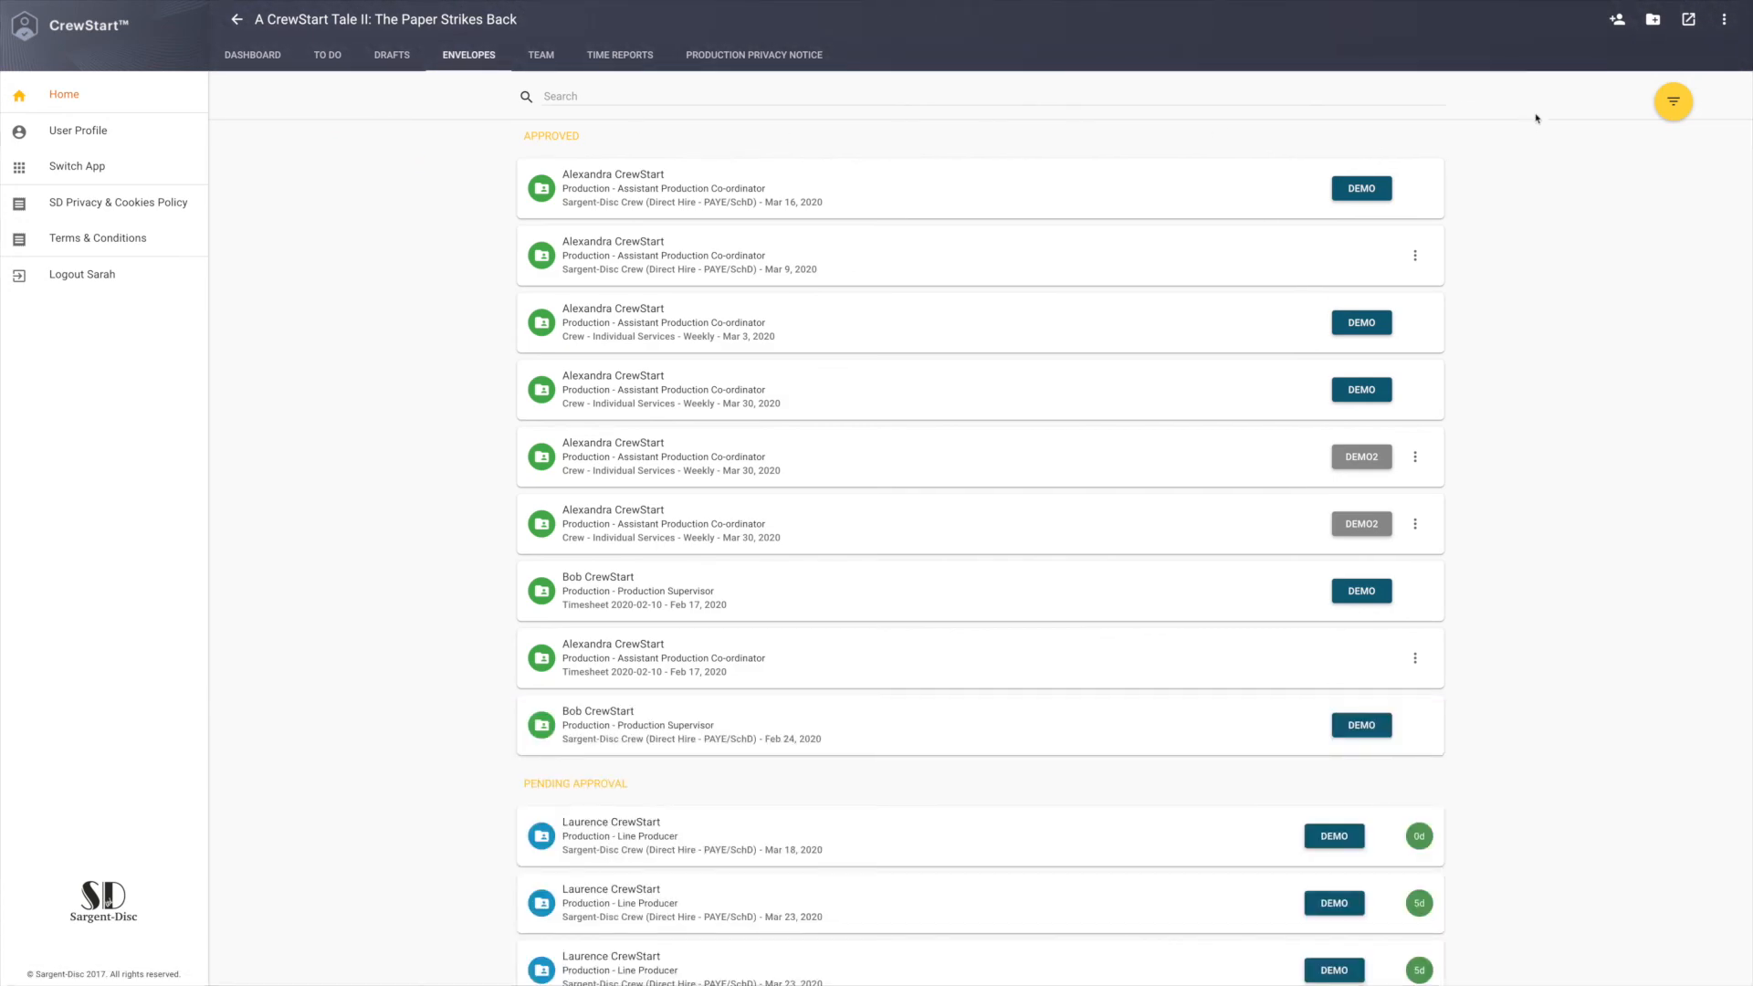
{"action": "left_click", "coordinate": [1689, 32]}
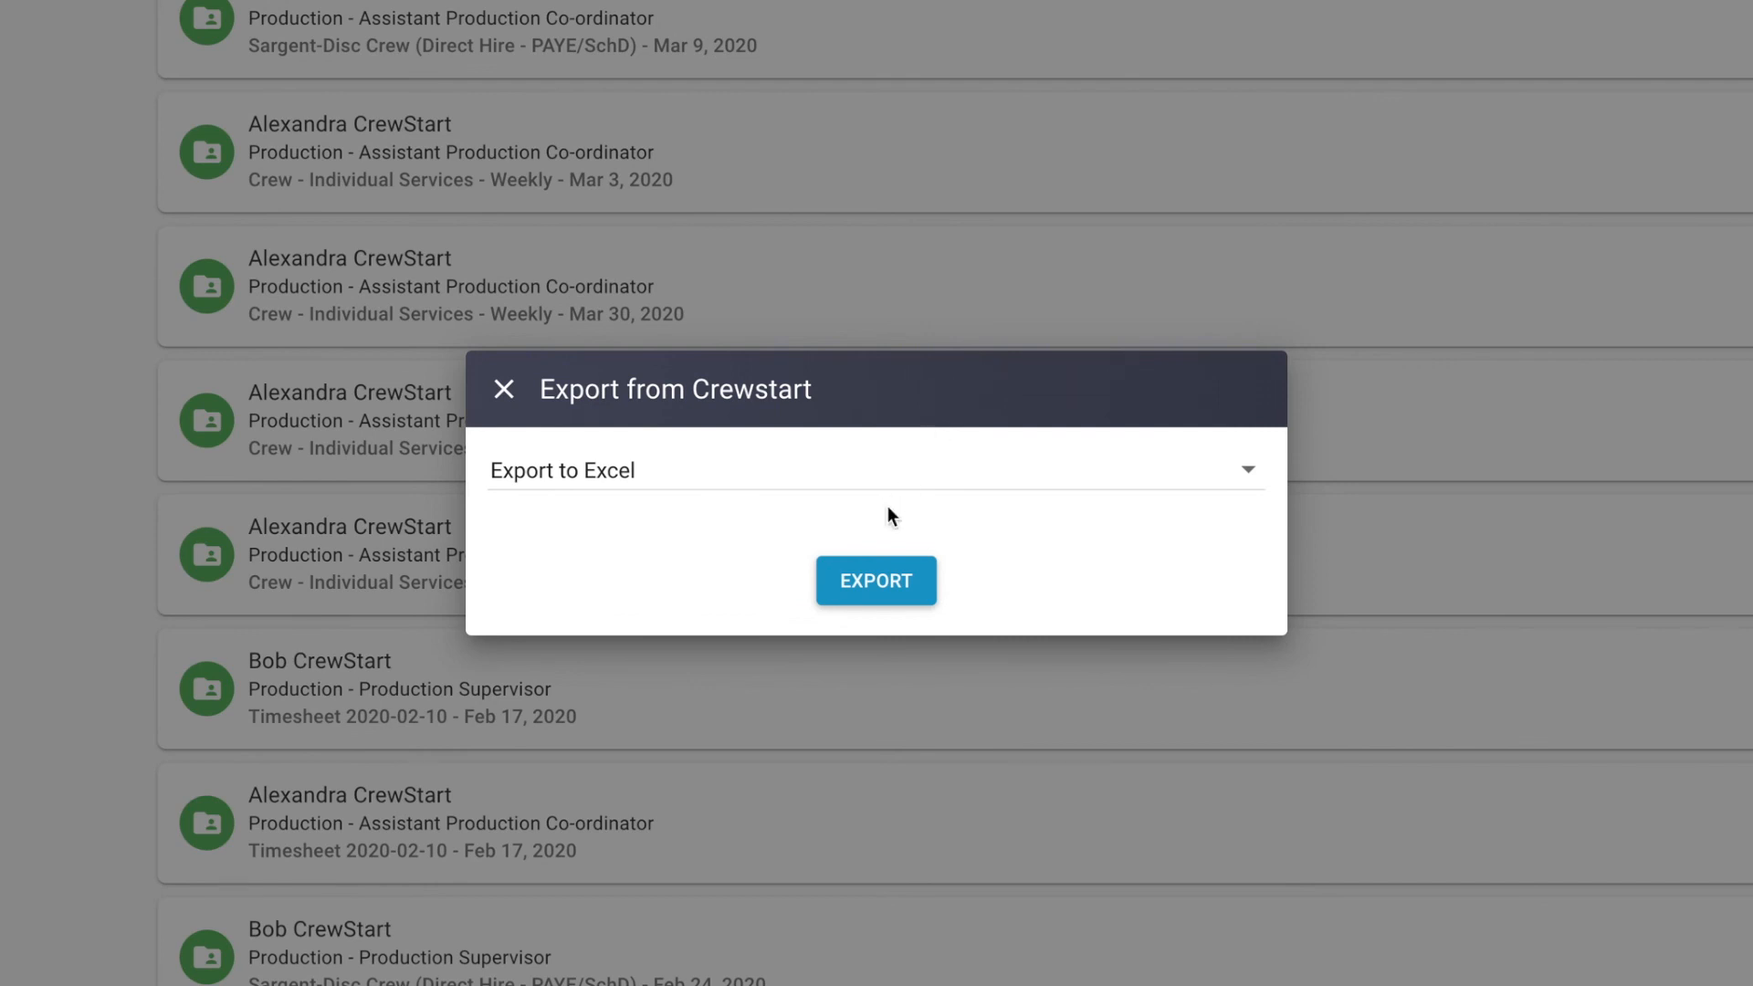
{"action": "left_click", "coordinate": [876, 583]}
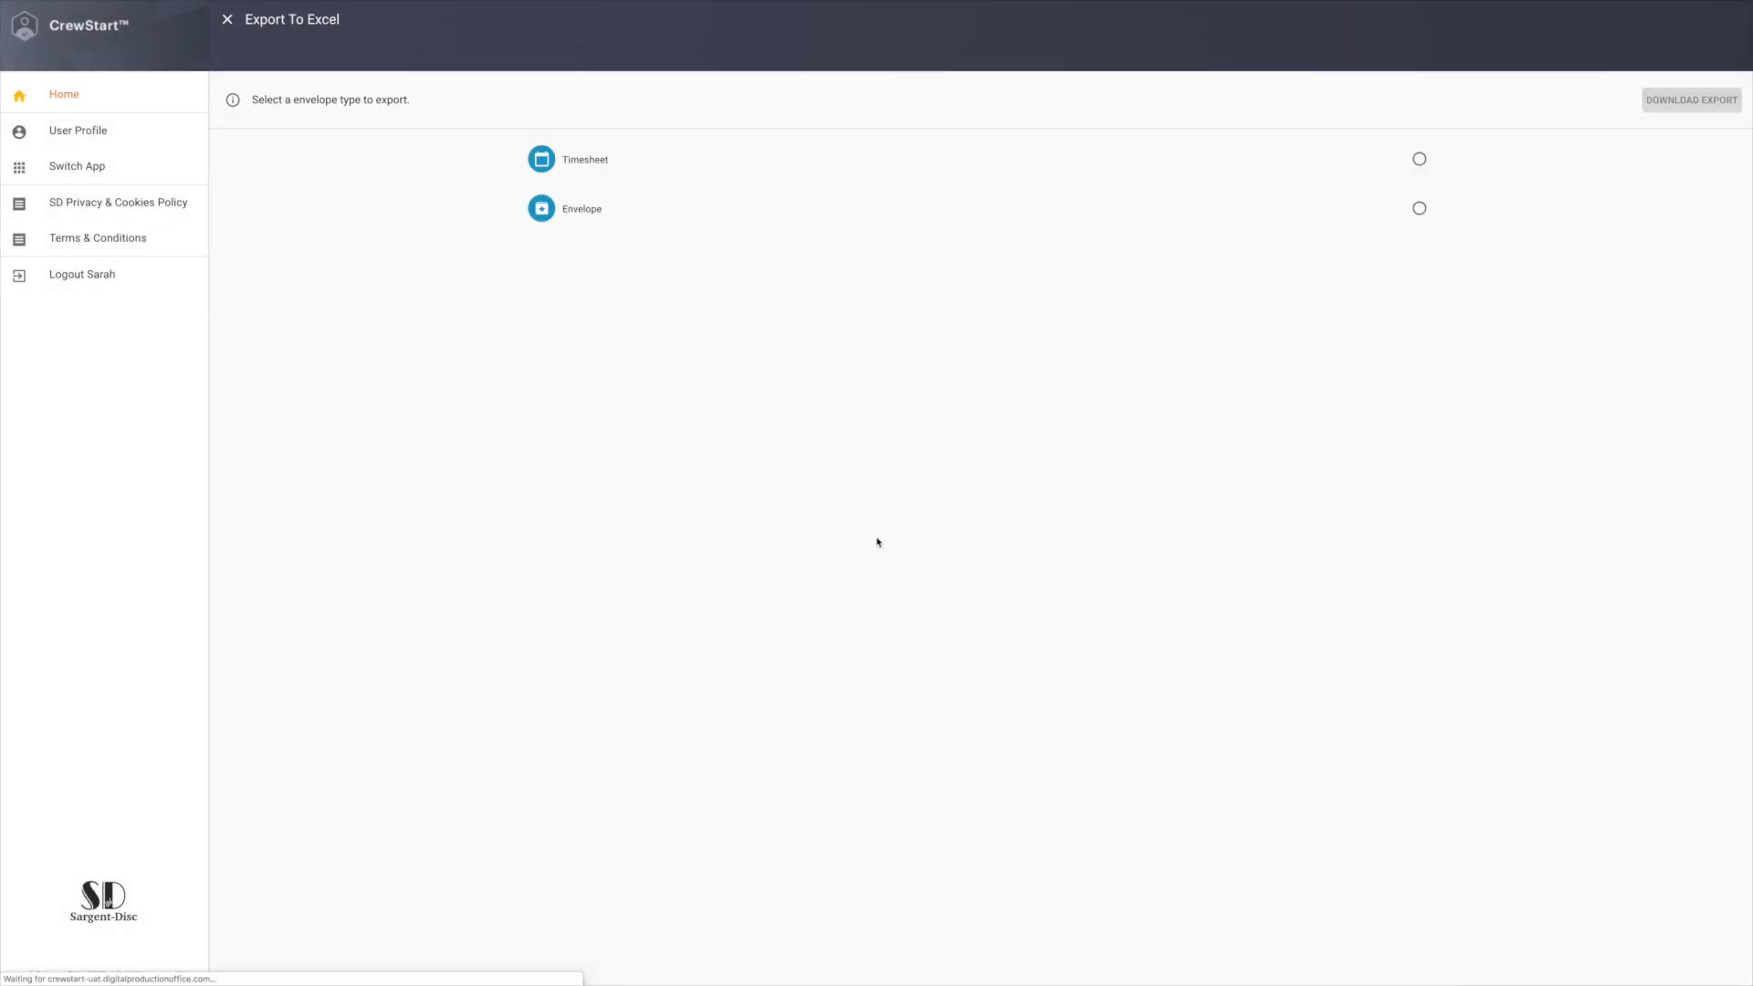
Download the timesheet export for week commencing 09/03/2020 with the template Crew Timesheet (PACT-BECTU) V8.
{"action": "left_click", "coordinate": [910, 163]}
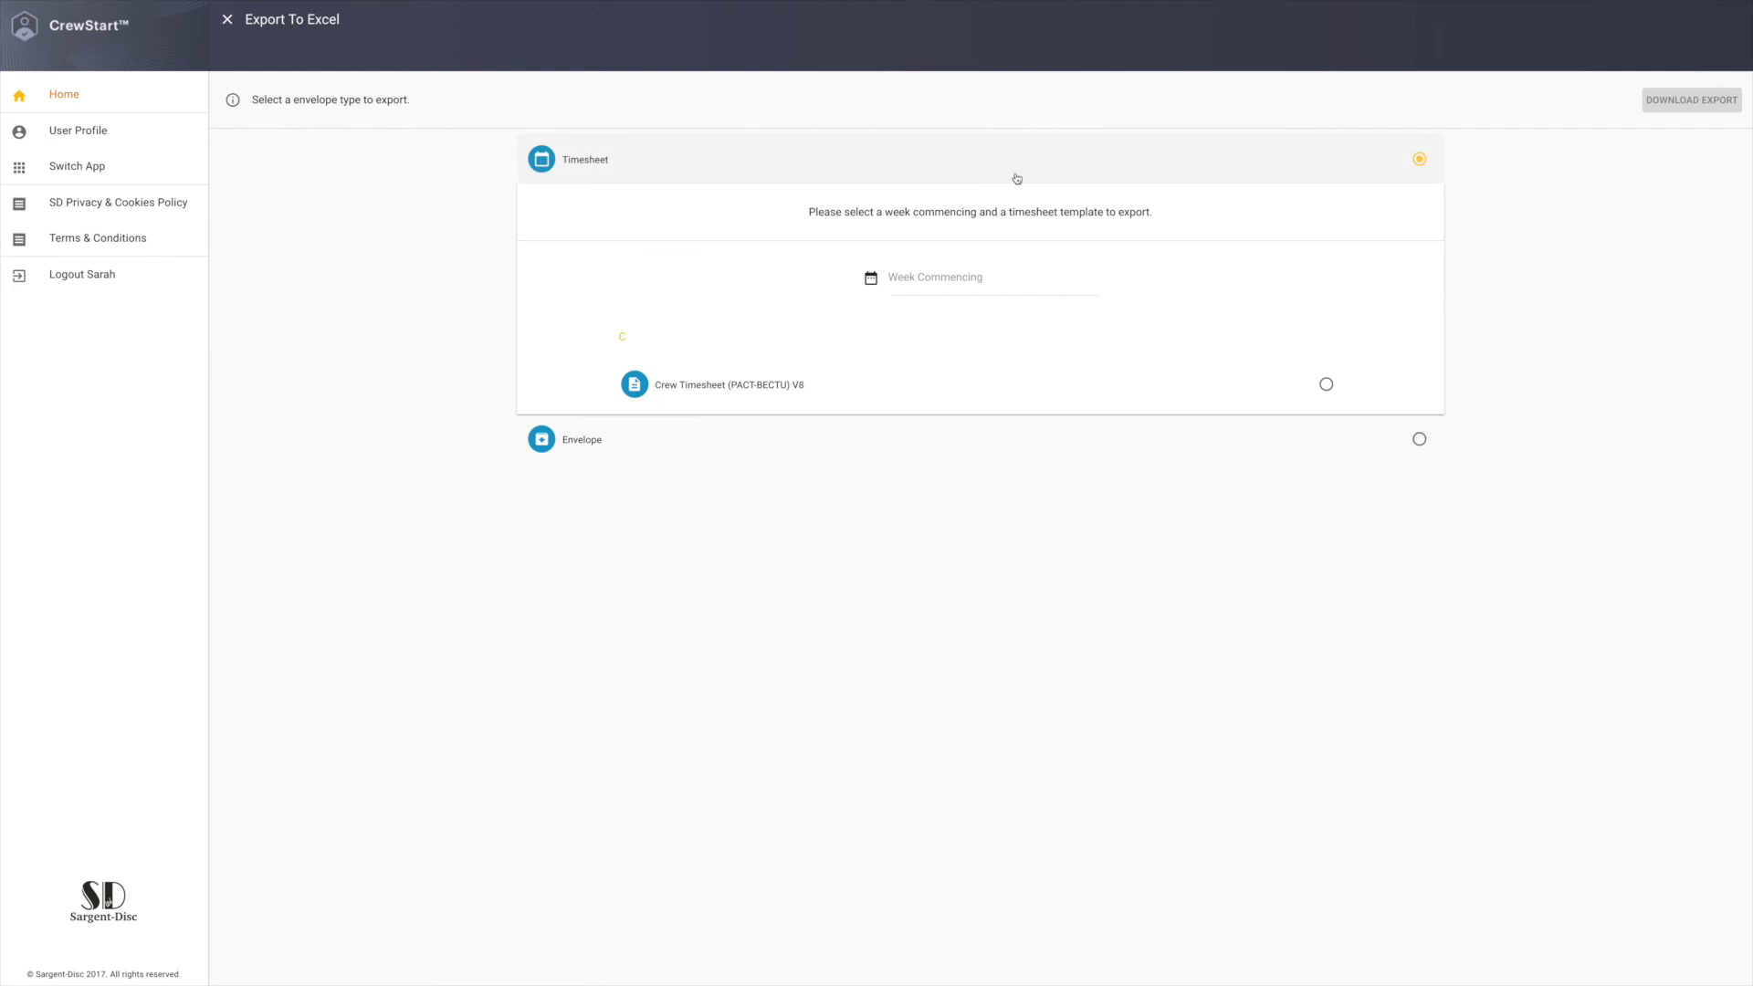
{"action": "left_click", "coordinate": [950, 275]}
{"action": "left_click", "coordinate": [883, 470]}
{"action": "left_click", "coordinate": [1224, 701]}
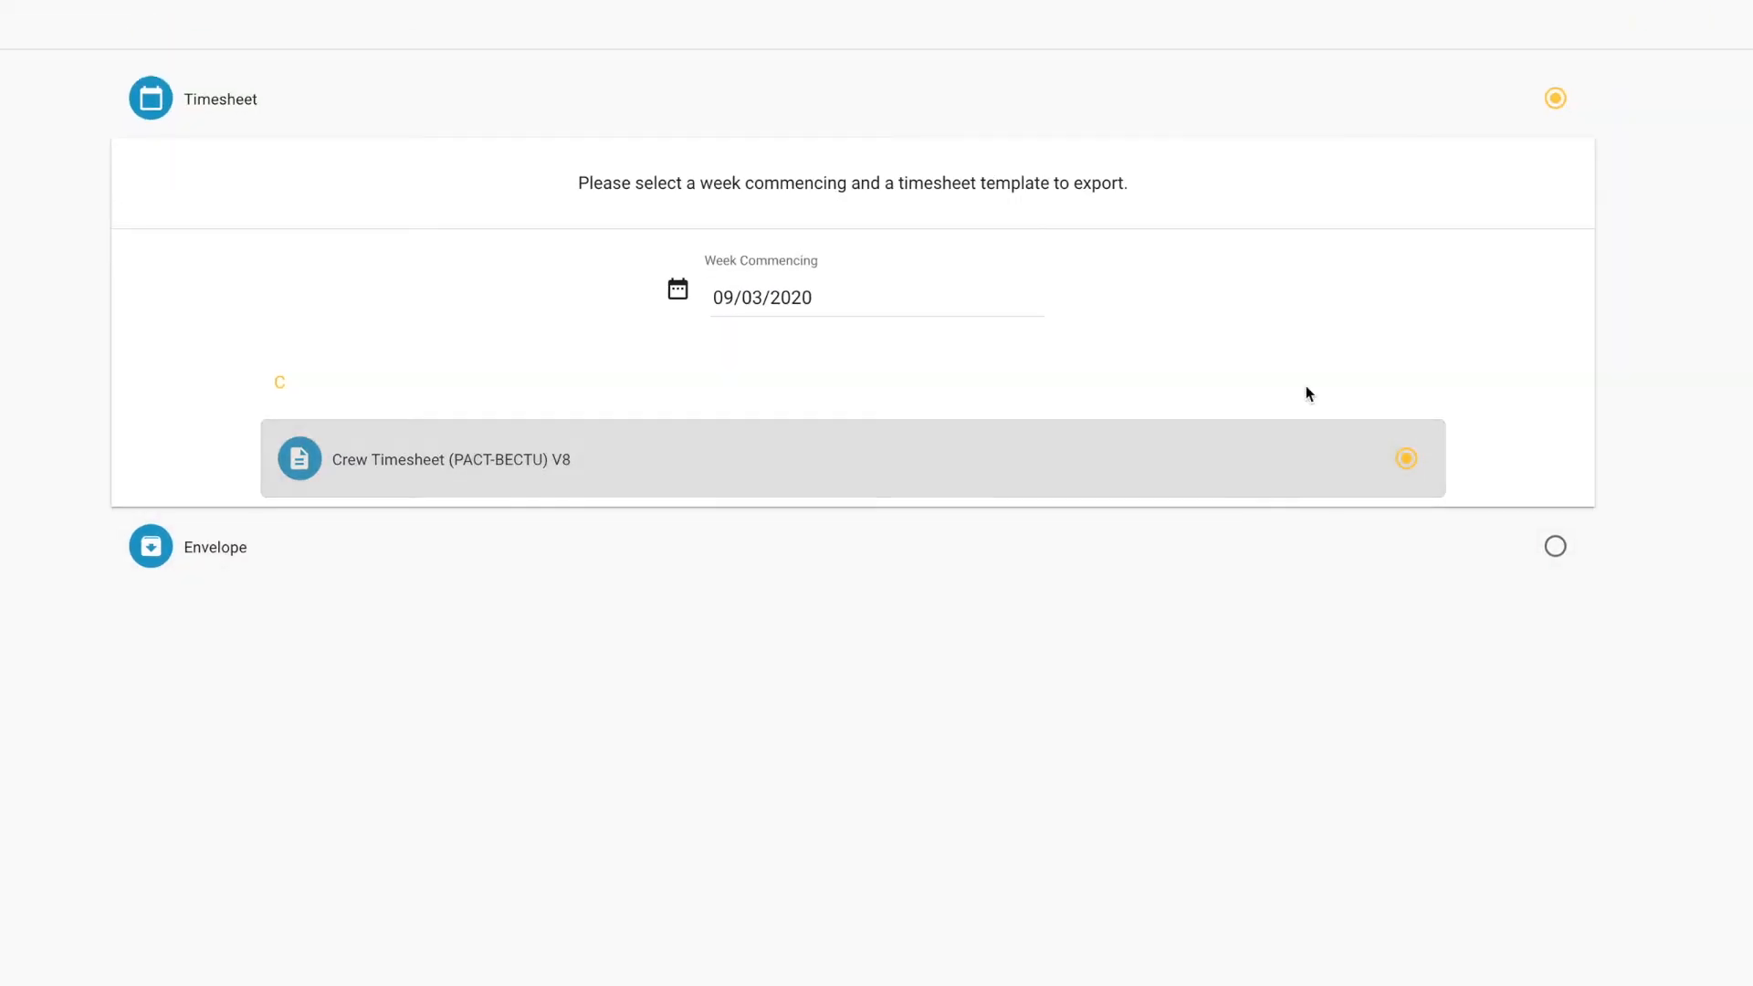
{"action": "left_click", "coordinate": [1655, 148]}
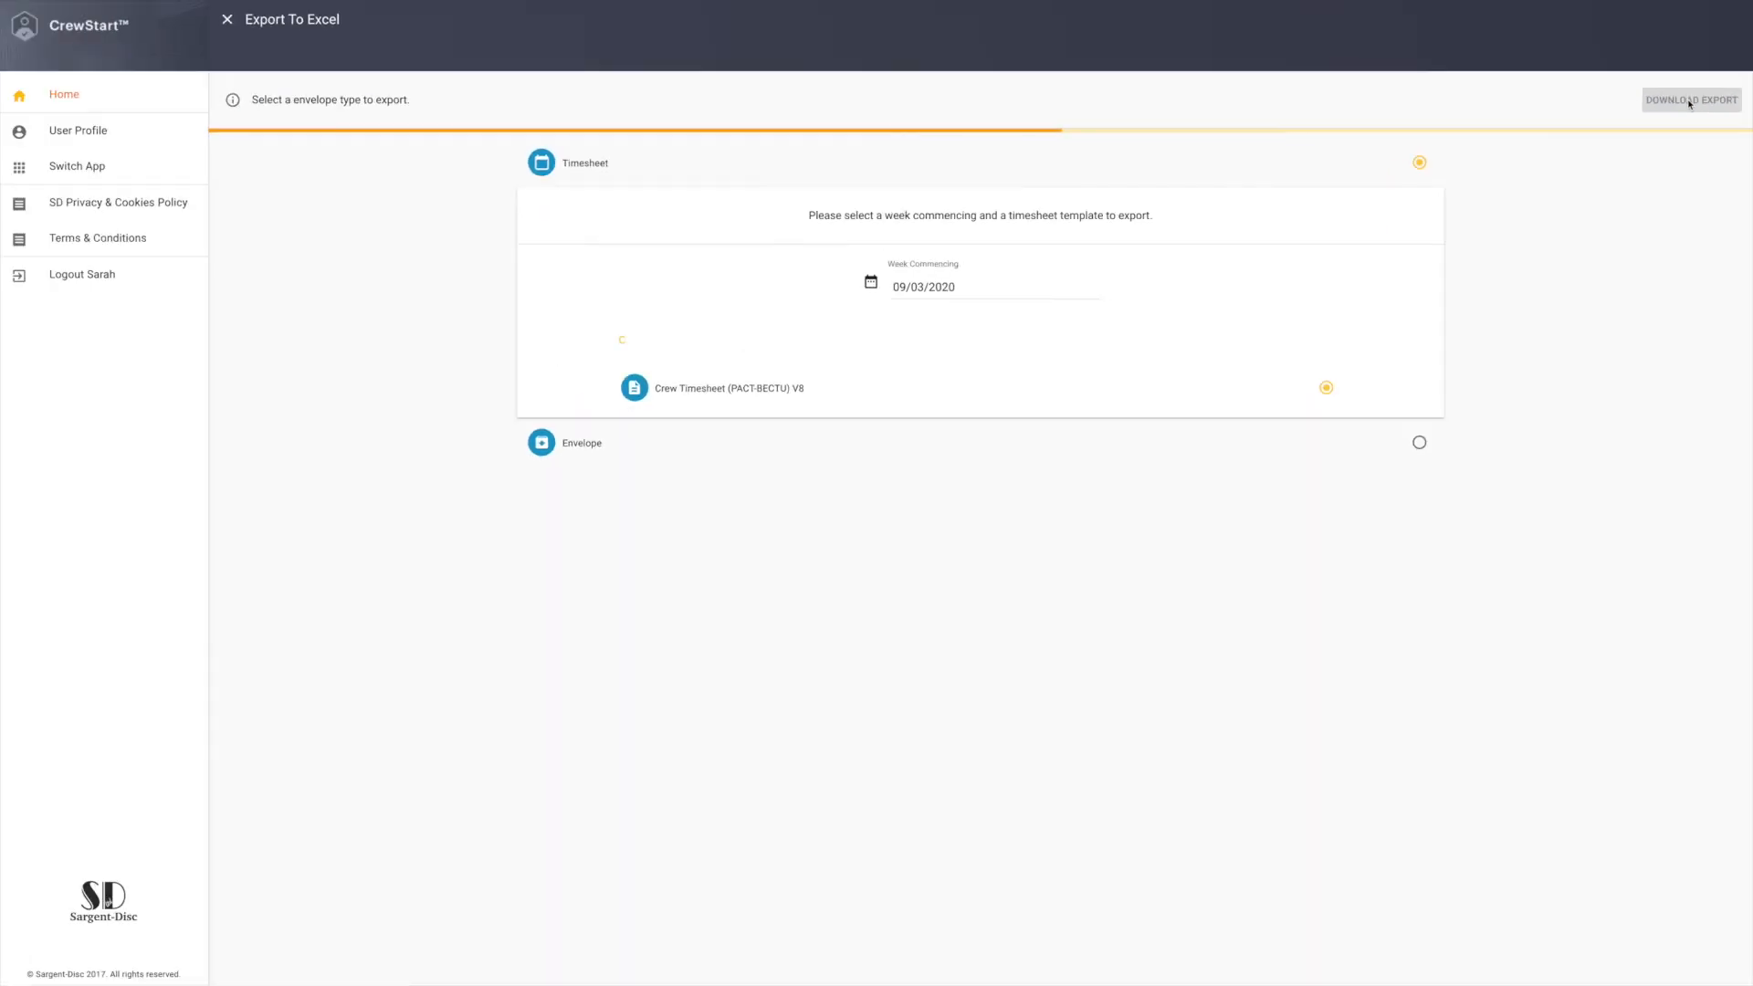